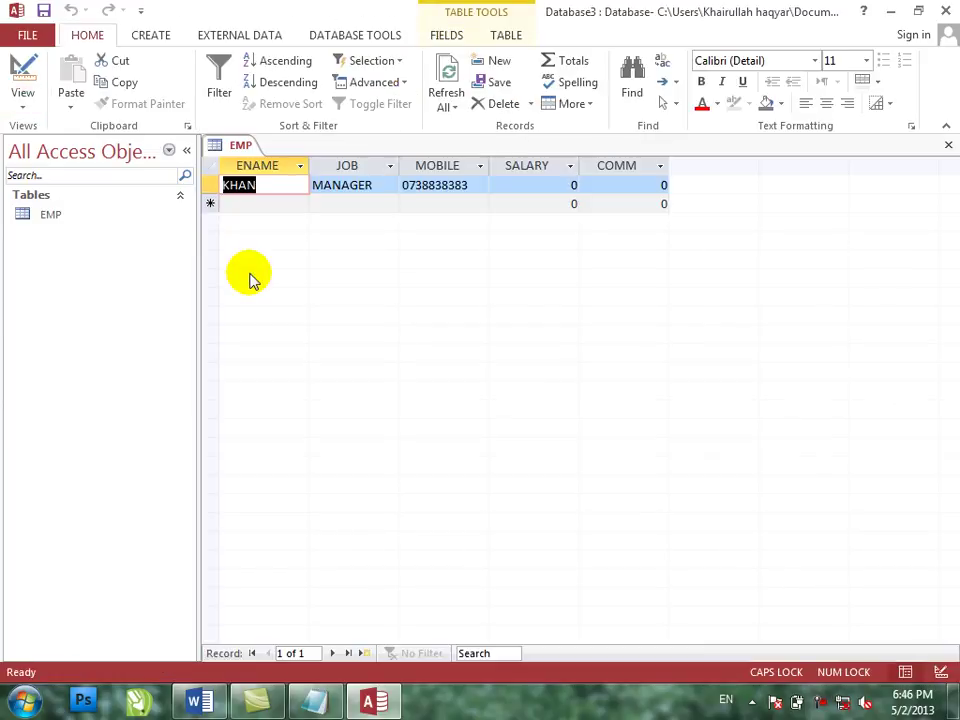
- Enter noorullah as the second employee's name, then switch EMP to Design view
key("Tab")
key("Tab")
key("Tab")
key("Tab")
key("Tab")
key("Caps_Lock")
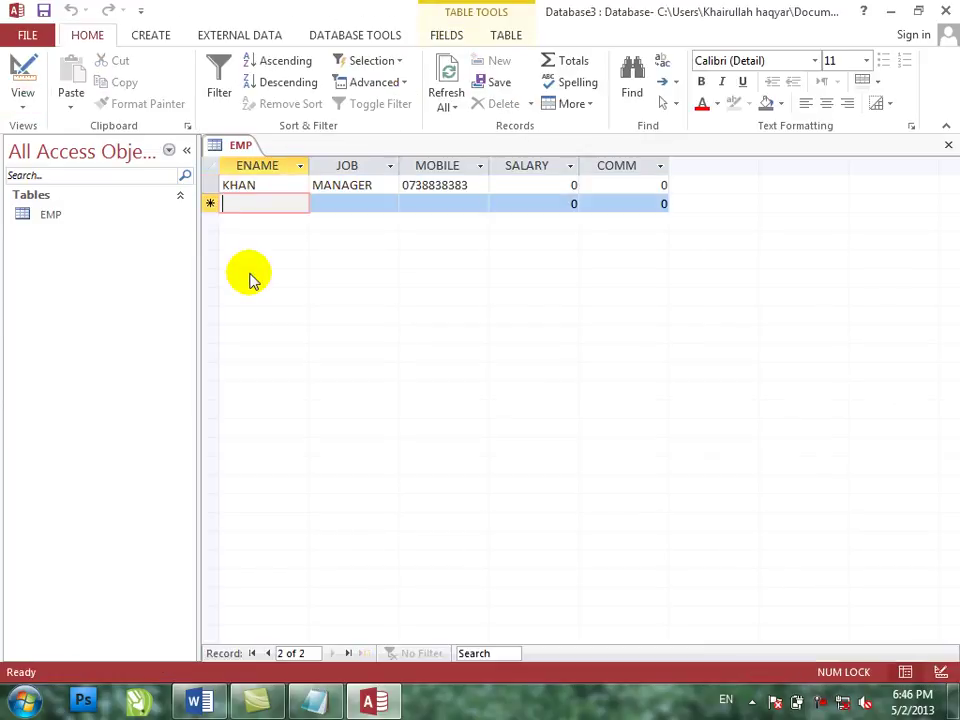
type("khafn")
key("BackSpace")
key("BackSpace")
key("BackSpace")
key("BackSpace")
key("BackSpace")
type("noorullah")
key("Tab")
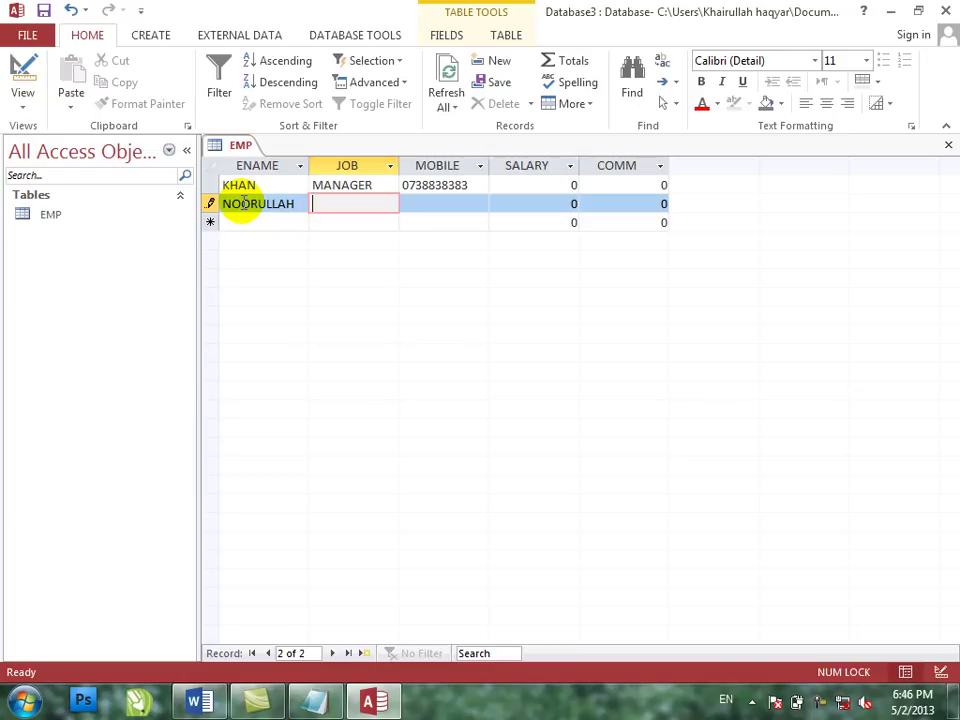
left_click(23, 80)
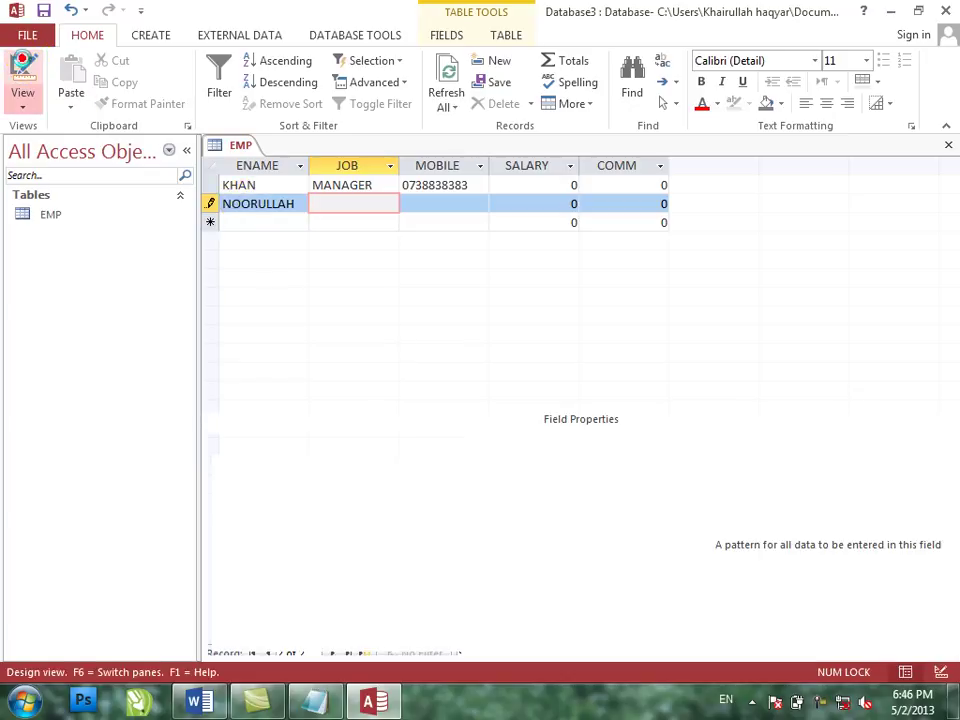
- Keep the ENAME Format as < (lowercase) and save the table while returning to Datasheet view
left_click(364, 474)
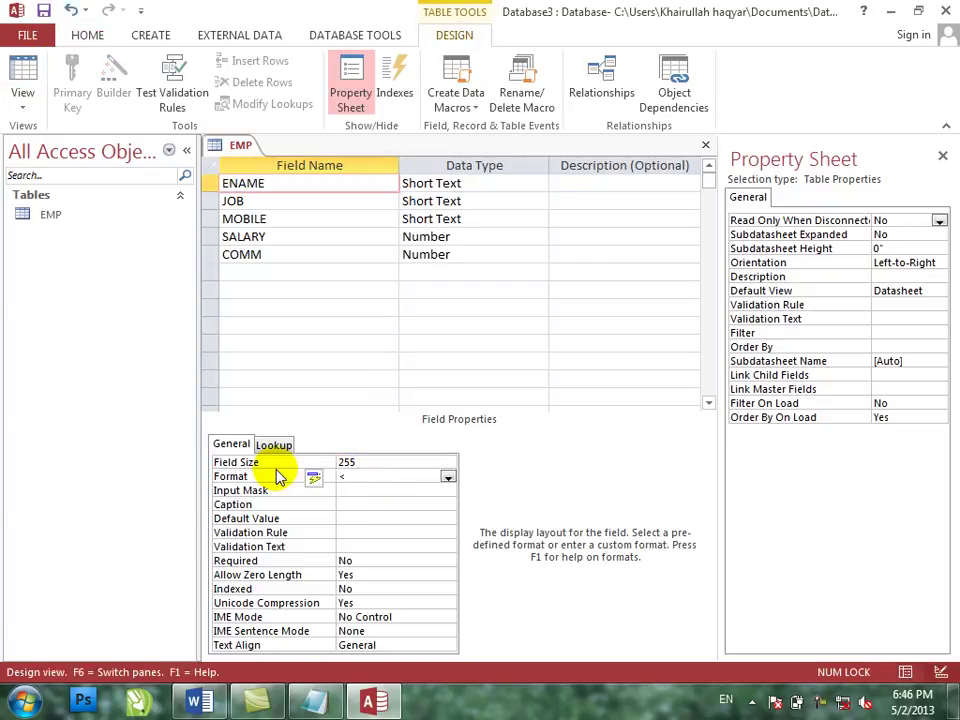
key("Return")
left_click(22, 78)
key("Return")
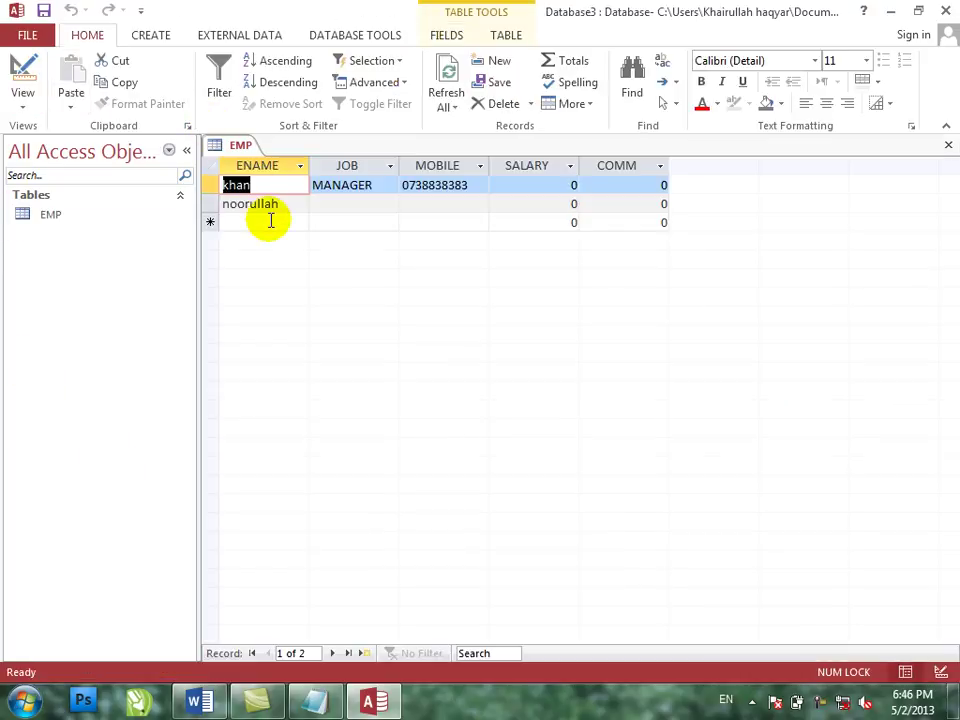
- Add a third employee named AHMAD, then move back up to the first record's name
left_click(268, 220)
key("Caps_Lock")
type("KHANFD")
key("BackSpace")
key("BackSpace")
key("BackSpace")
key("BackSpace")
key("BackSpace")
key("BackSpace")
type("AHAMD")
key("BackSpace")
key("BackSpace")
type("MAD")
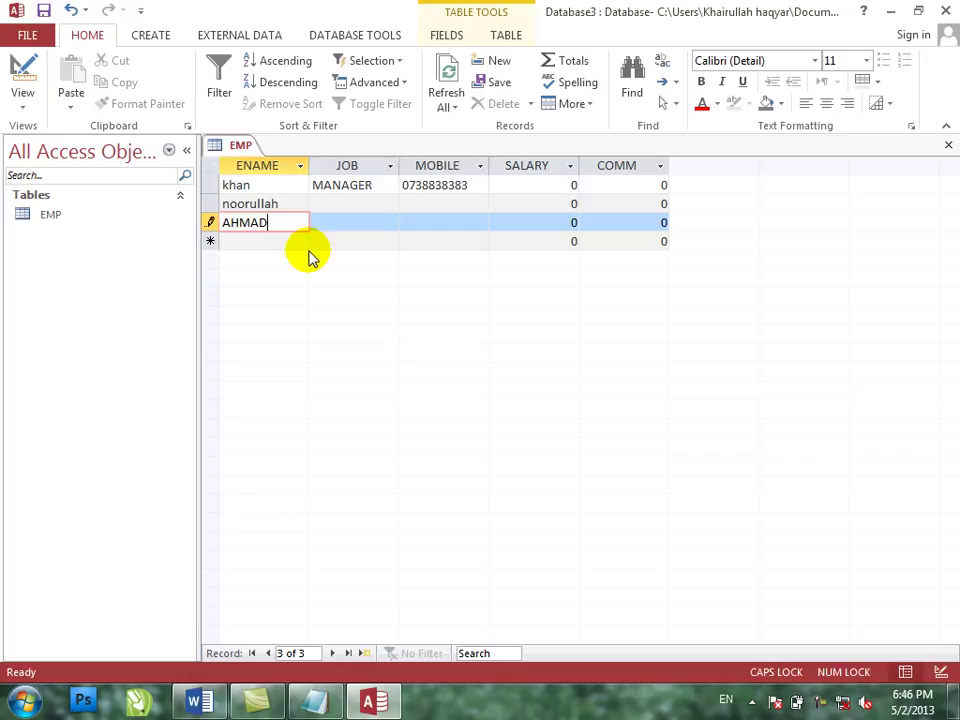
key("Tab")
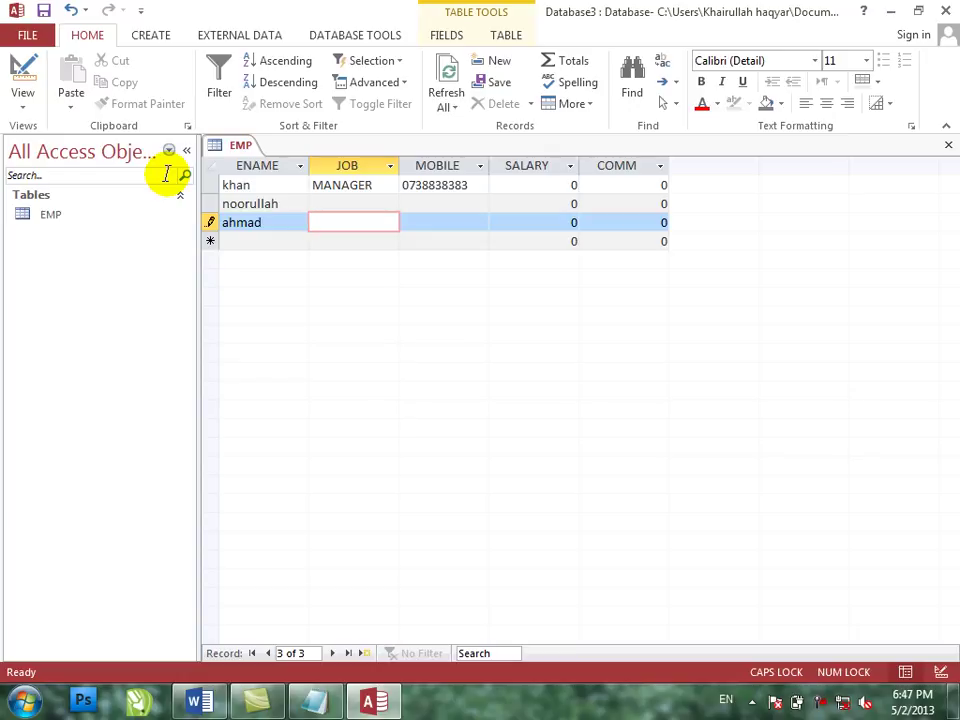
key("shift+Tab")
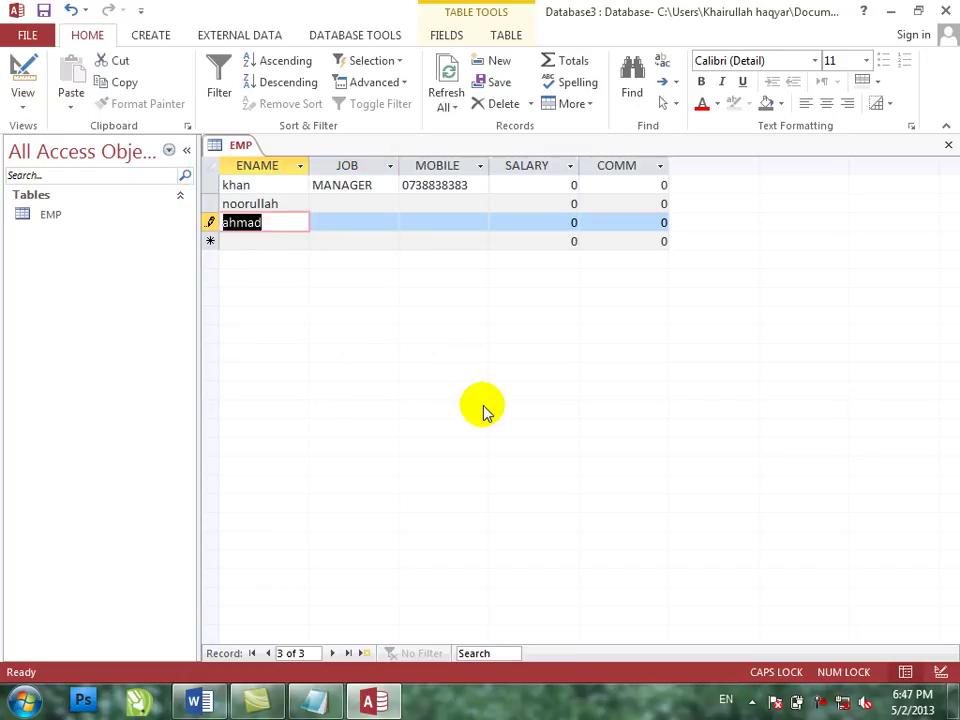
key("Up")
key("Up")
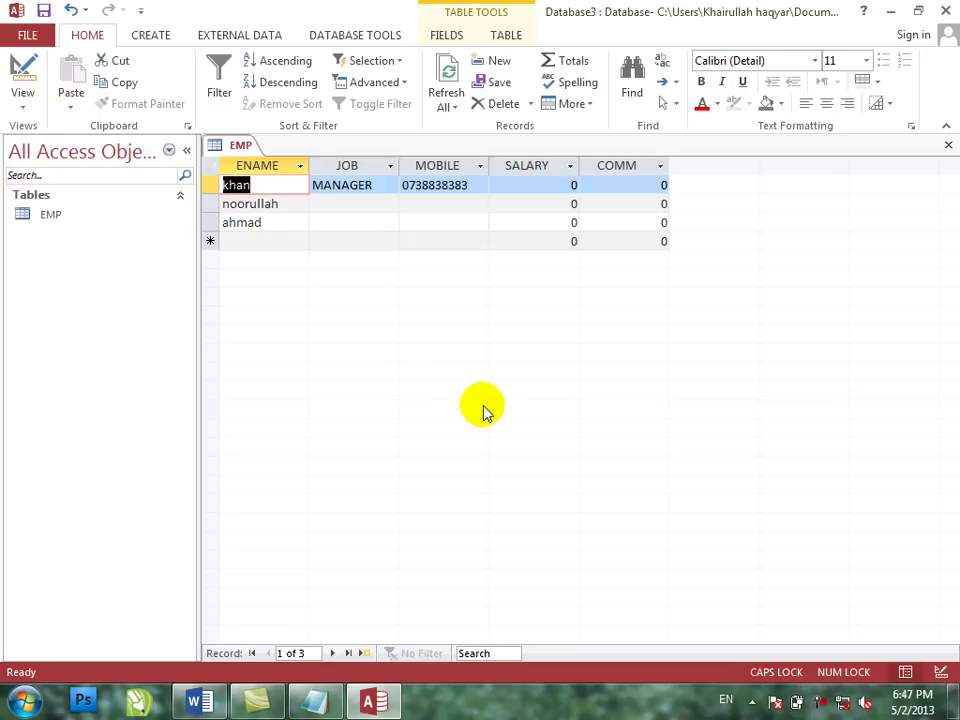
- Rename the first employee from khan to dr. ahmad and reopen the table's design
type("DR")
key("BackSpace")
key("Caps_Lock")
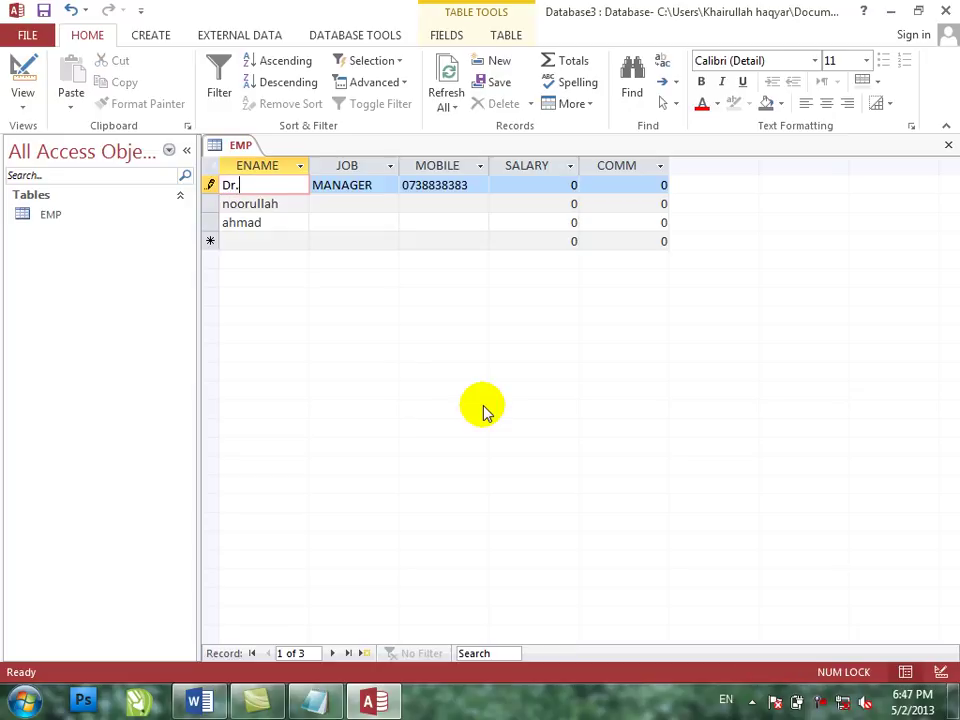
type("r. khan")
key("BackSpace")
key("BackSpace")
key("BackSpace")
type("ham")
key("BackSpace")
key("BackSpace")
type("mad")
key("Tab")
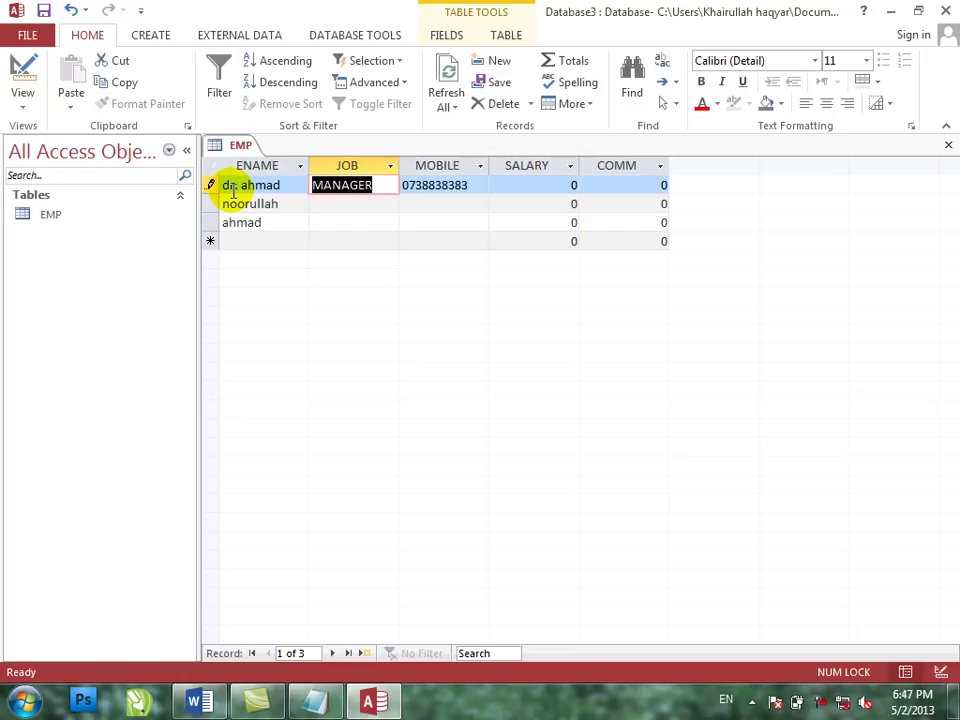
left_click(22, 80)
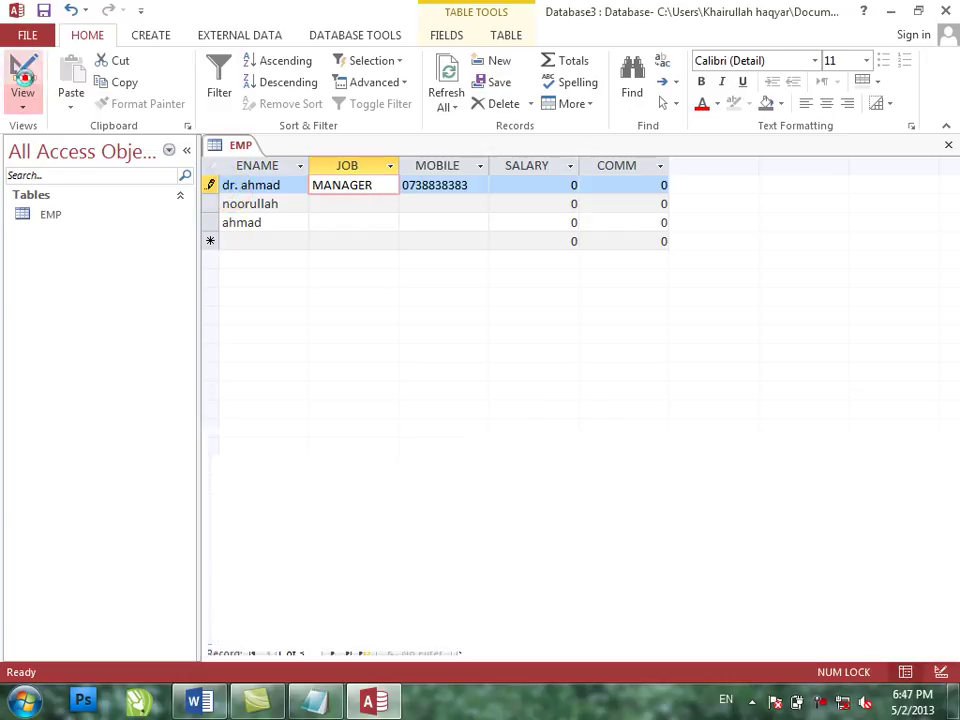
- Delete the < from ENAME's Format and open its Zoom box with bold, size 20 font
left_click(396, 474)
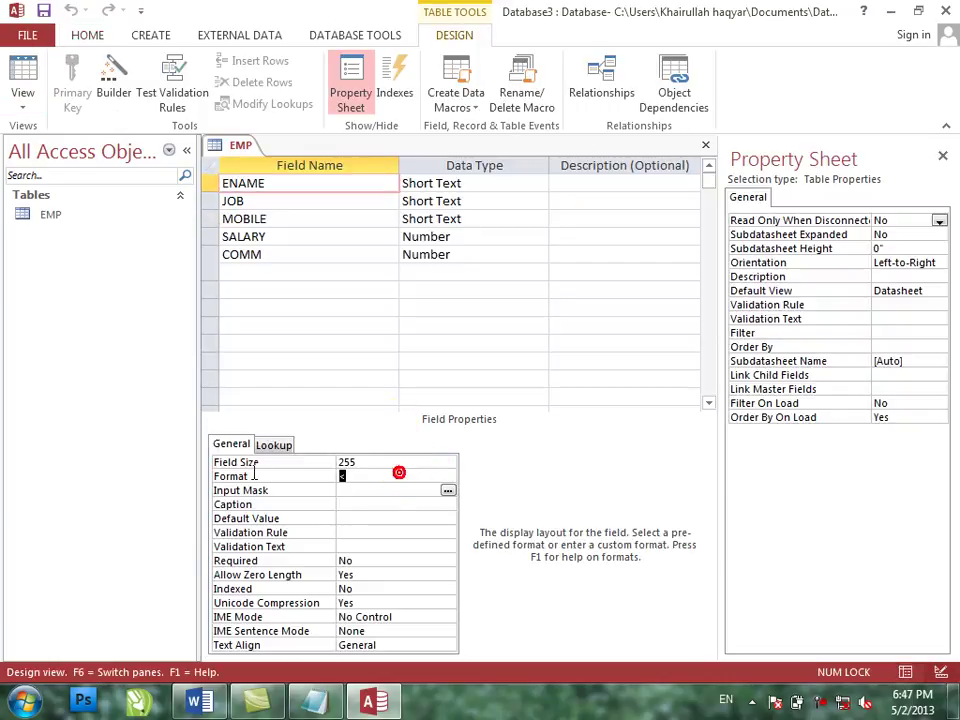
key("Delete")
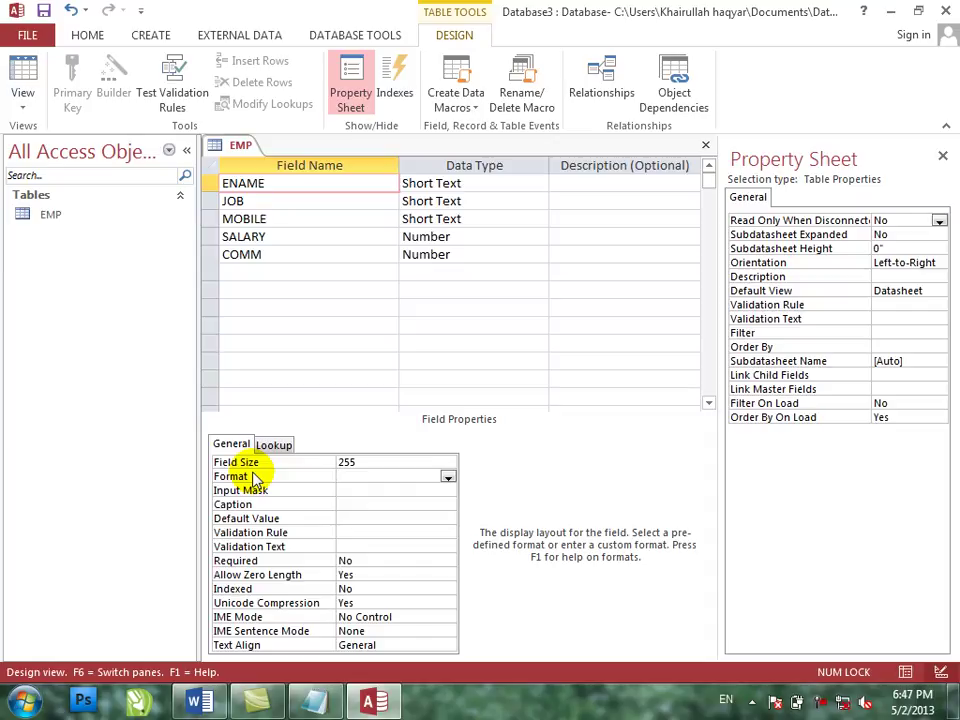
right_click(375, 473)
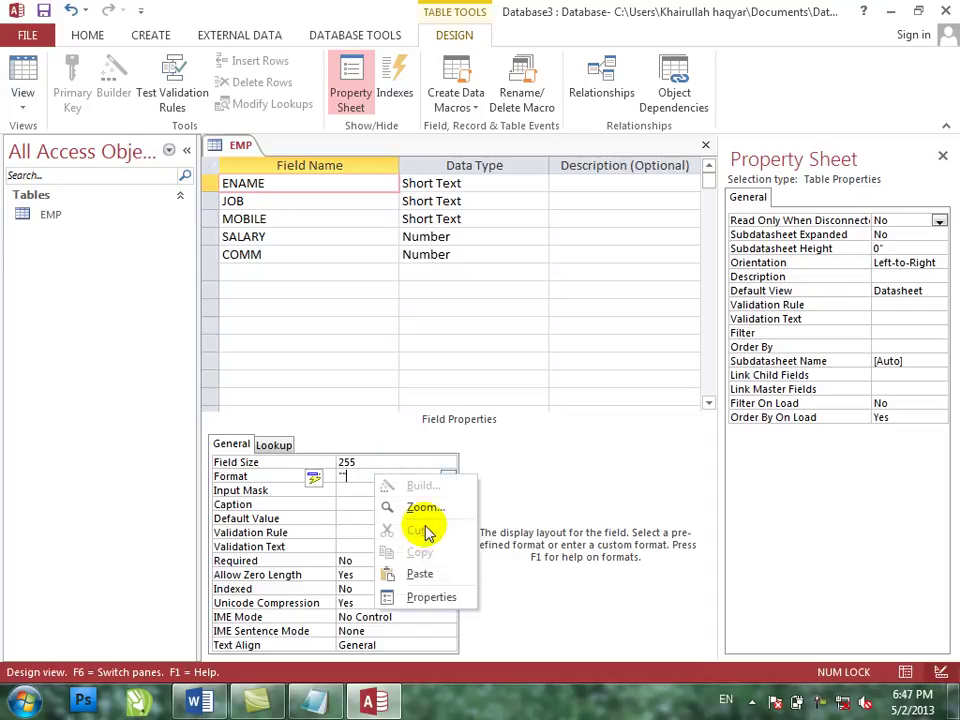
left_click(424, 507)
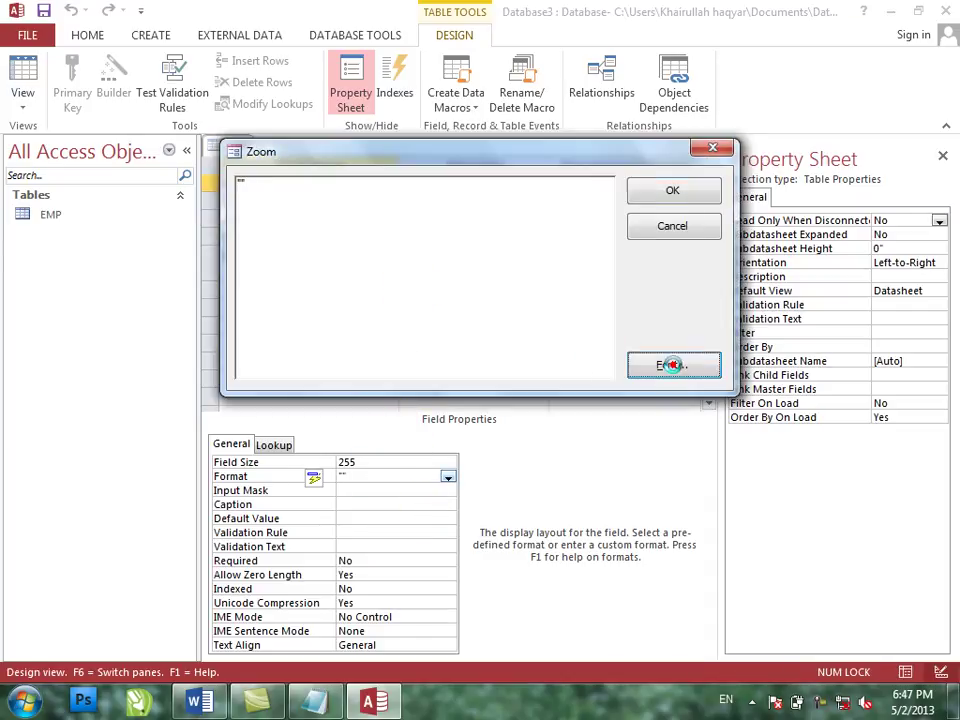
left_click(645, 365)
left_click(460, 337)
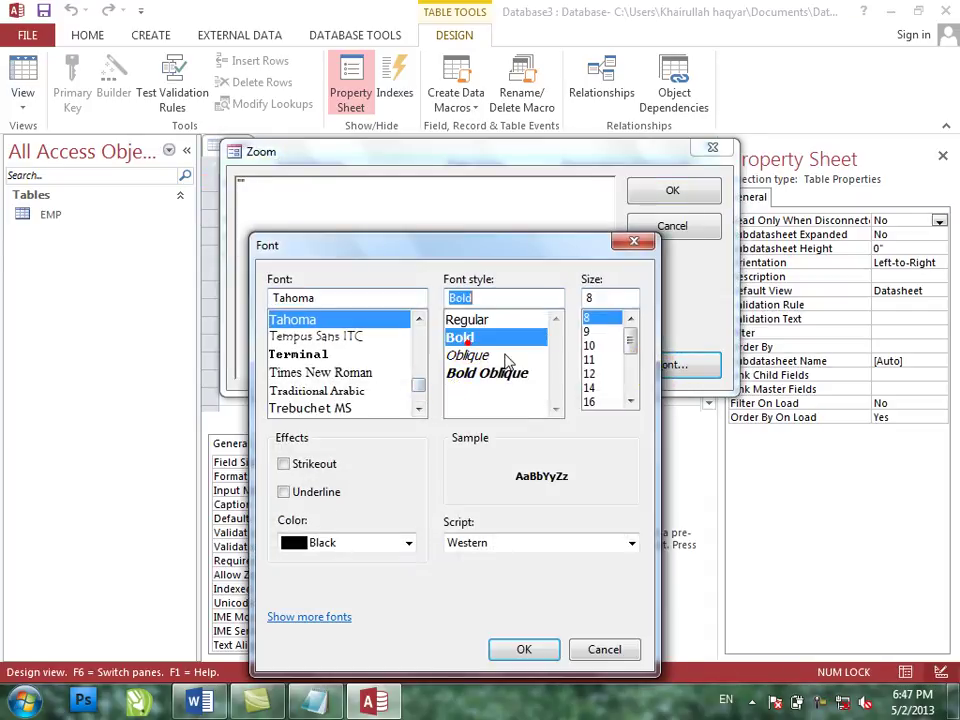
left_click(594, 403)
left_click(631, 401)
left_click(631, 401)
left_click(605, 401)
left_click(524, 649)
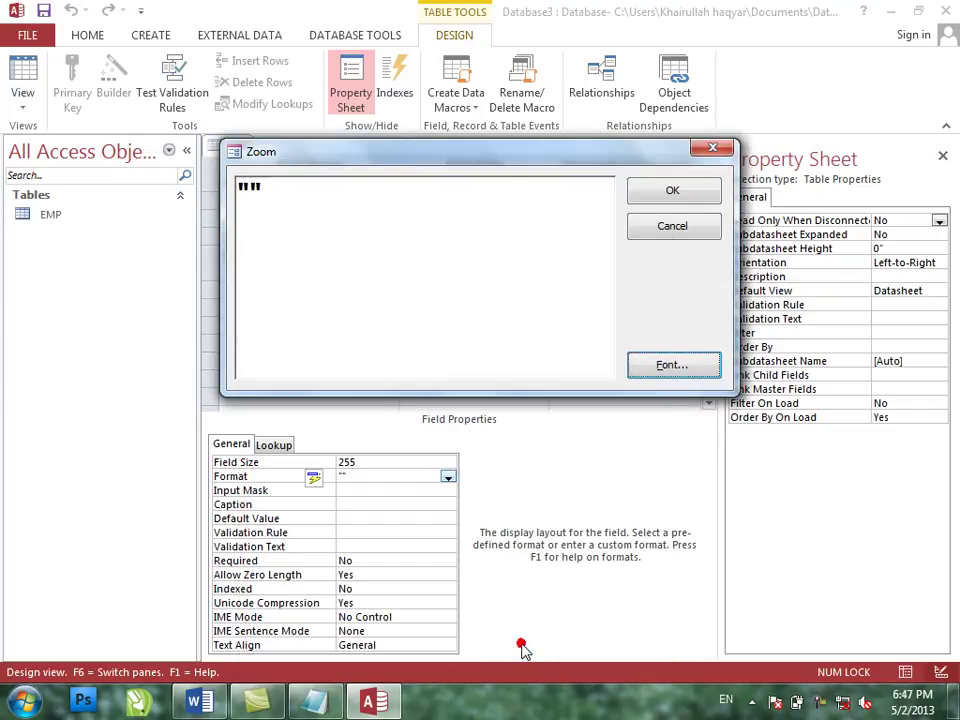
- Enter the quoted literal "dsalfjdksla;" as the ENAME Format and confirm it
key("BackSpace")
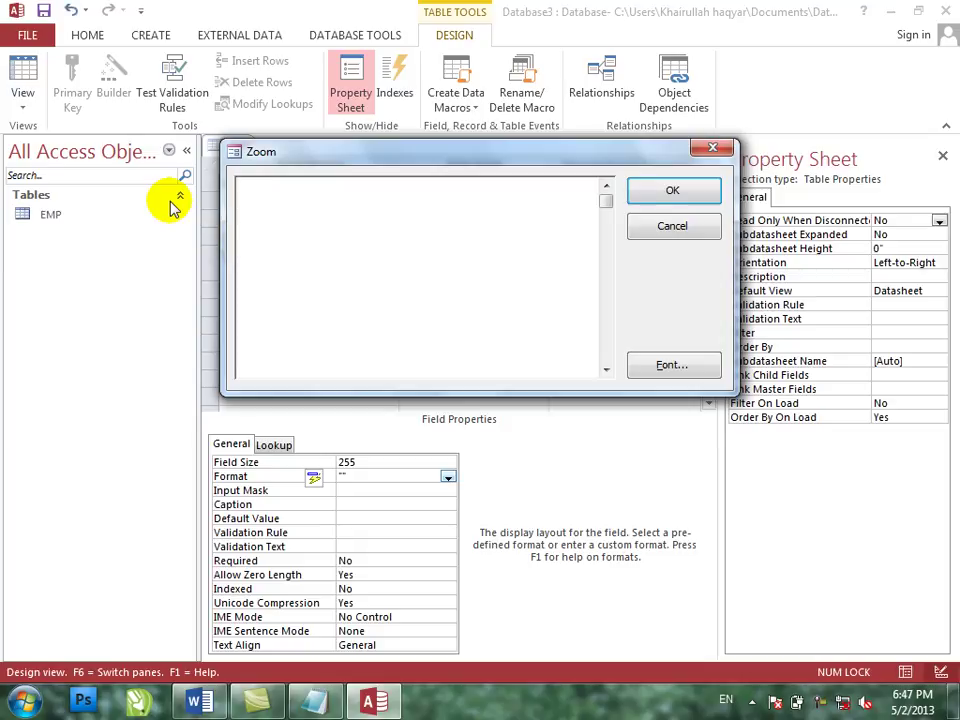
type("djklafj")
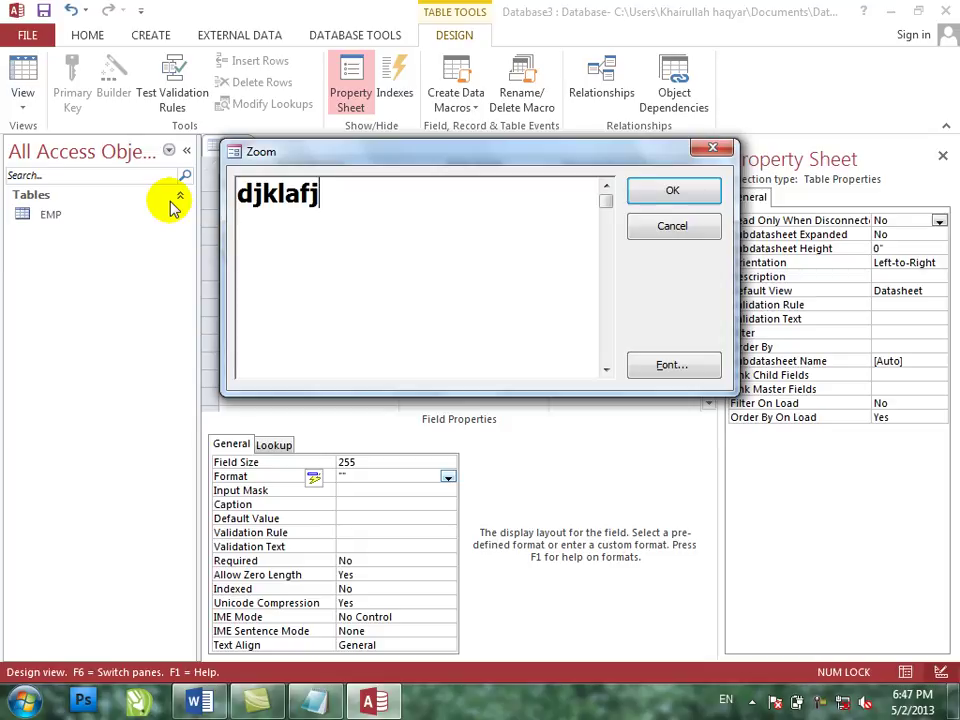
key("BackSpace")
key("BackSpace")
key("BackSpace")
key("BackSpace")
key("BackSpace")
key("BackSpace")
key("BackSpace")
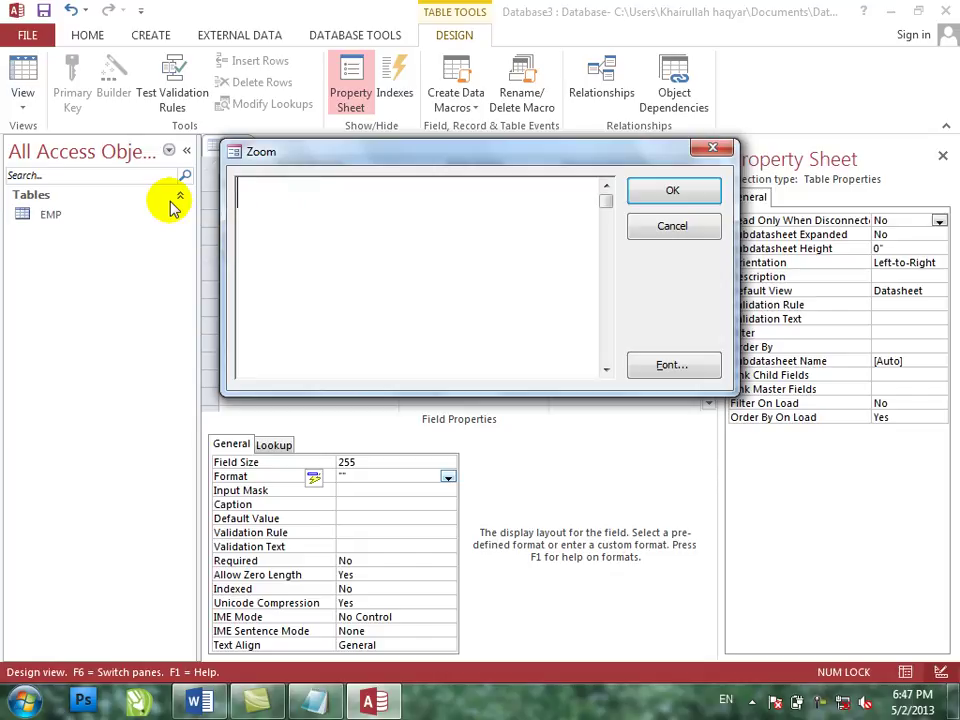
type("\"dsalfjdksla;")
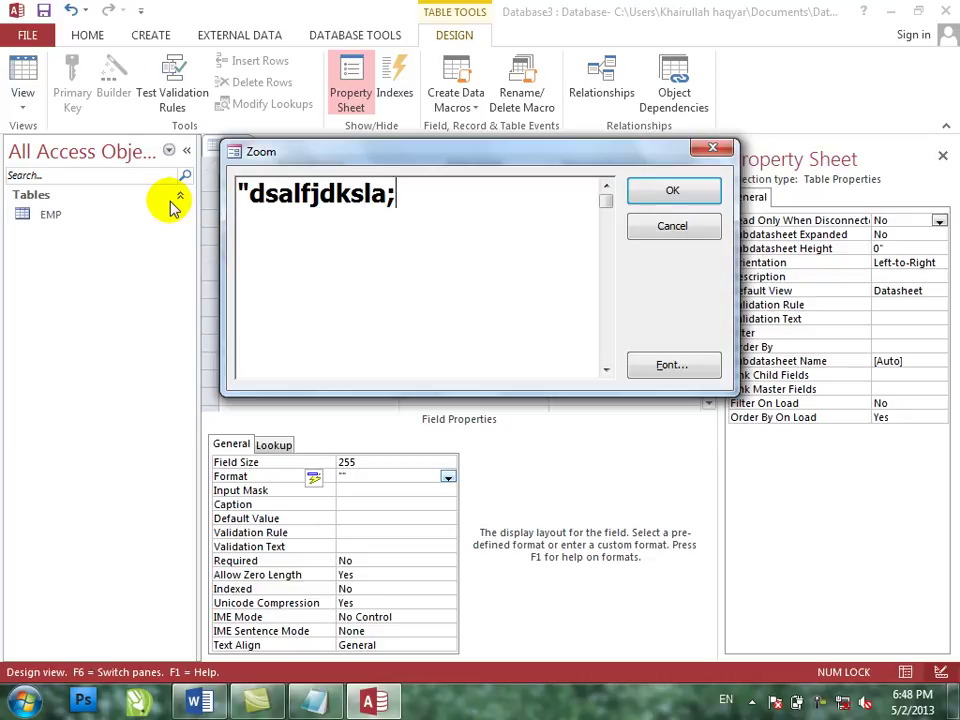
type("\"")
key("Return")
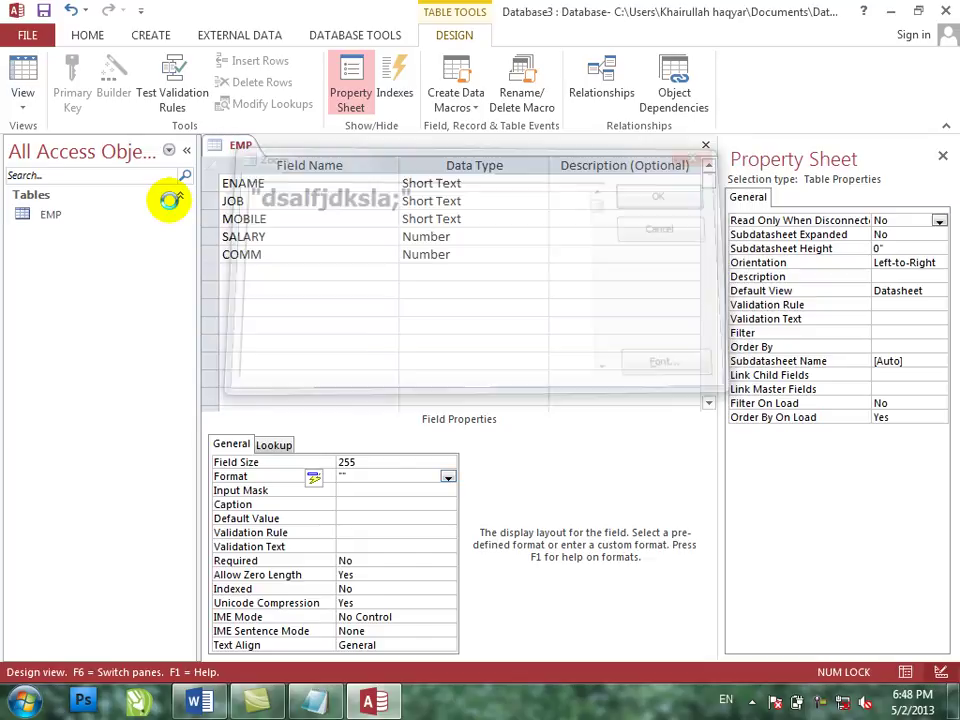
- Save the EMP table, view its data, then return to Design view
left_click(18, 56)
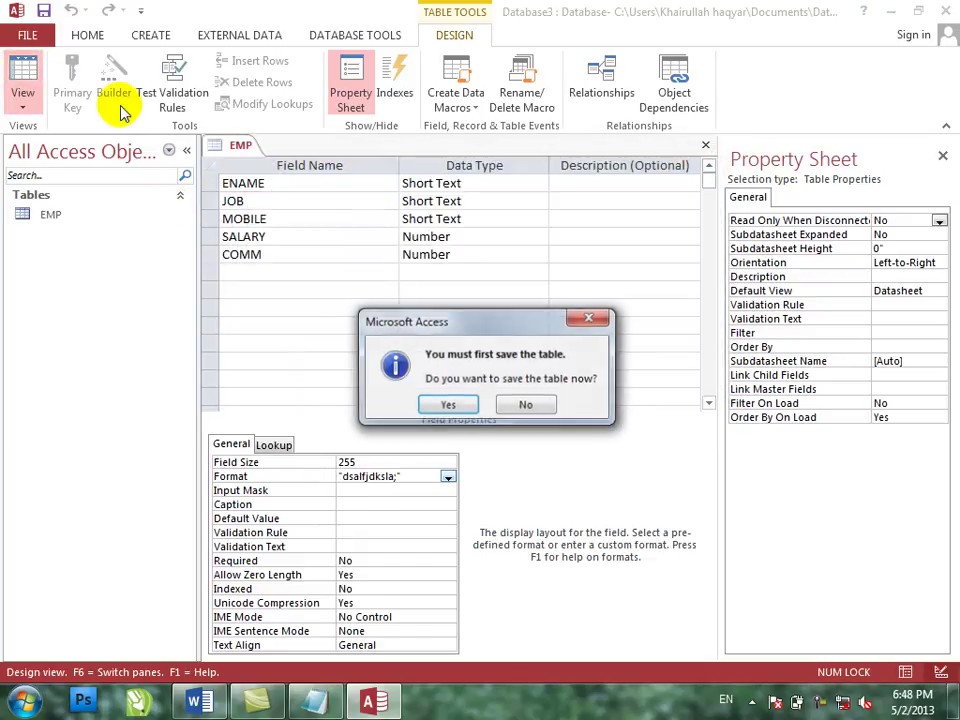
left_click(447, 405)
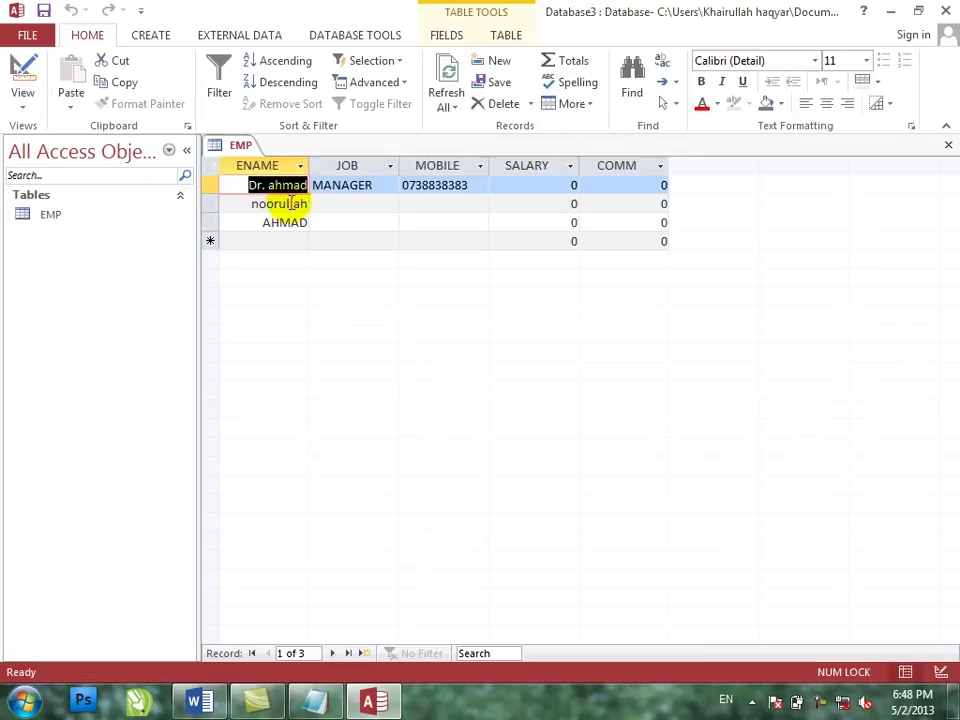
left_click(22, 72)
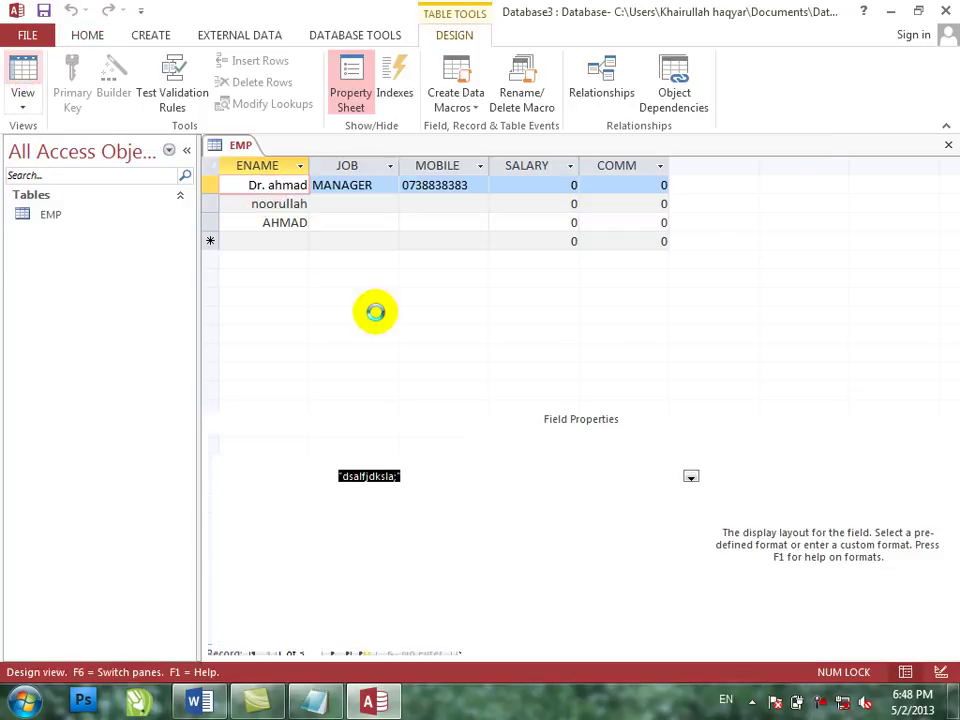
- Prefix the ENAME Format with >< to read ><"dsalfjdksla;" and save while switching to Datasheet view
right_click(411, 480)
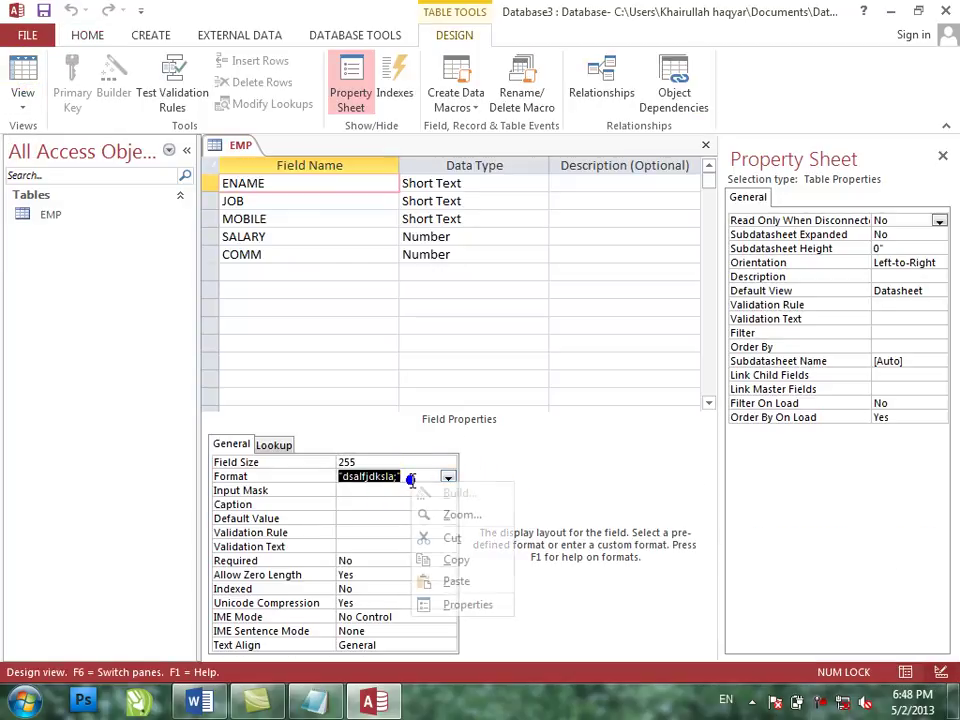
left_click(453, 516)
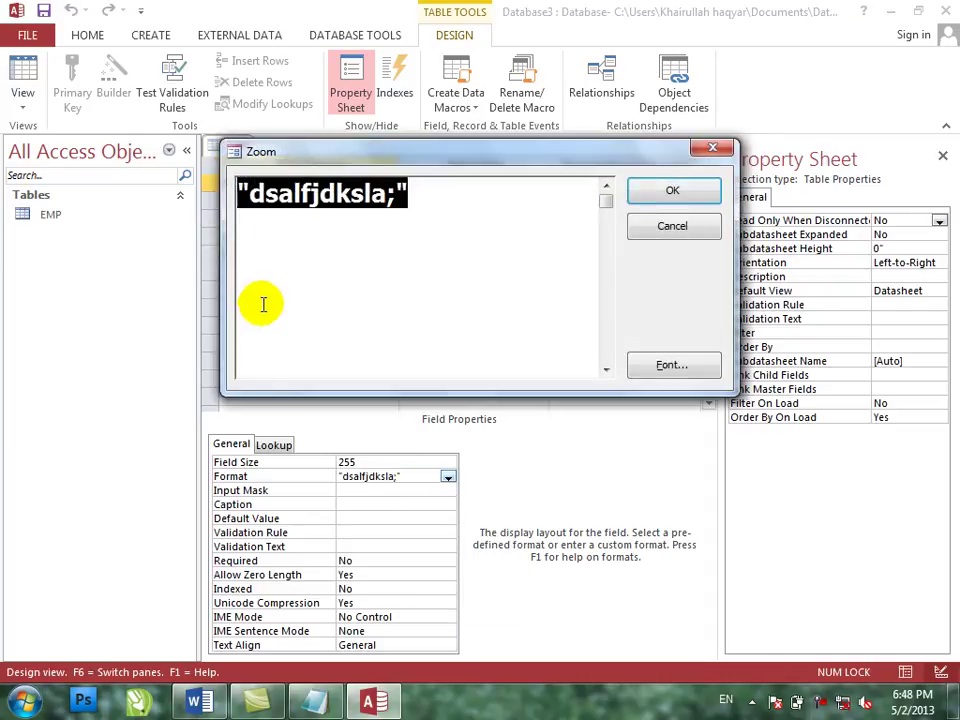
left_click(240, 189)
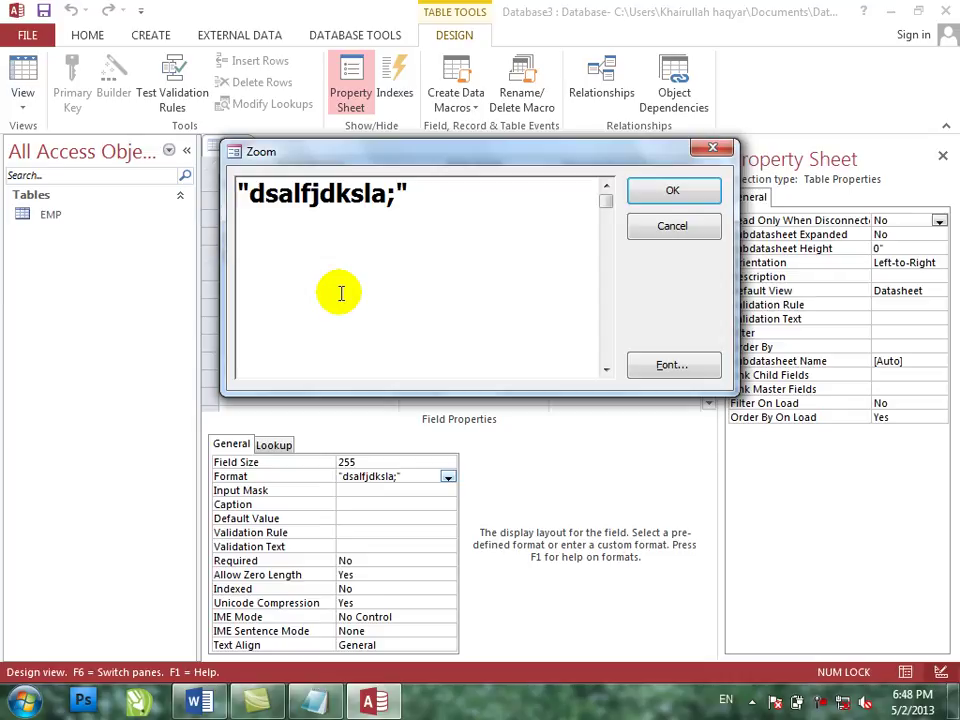
type("<>")
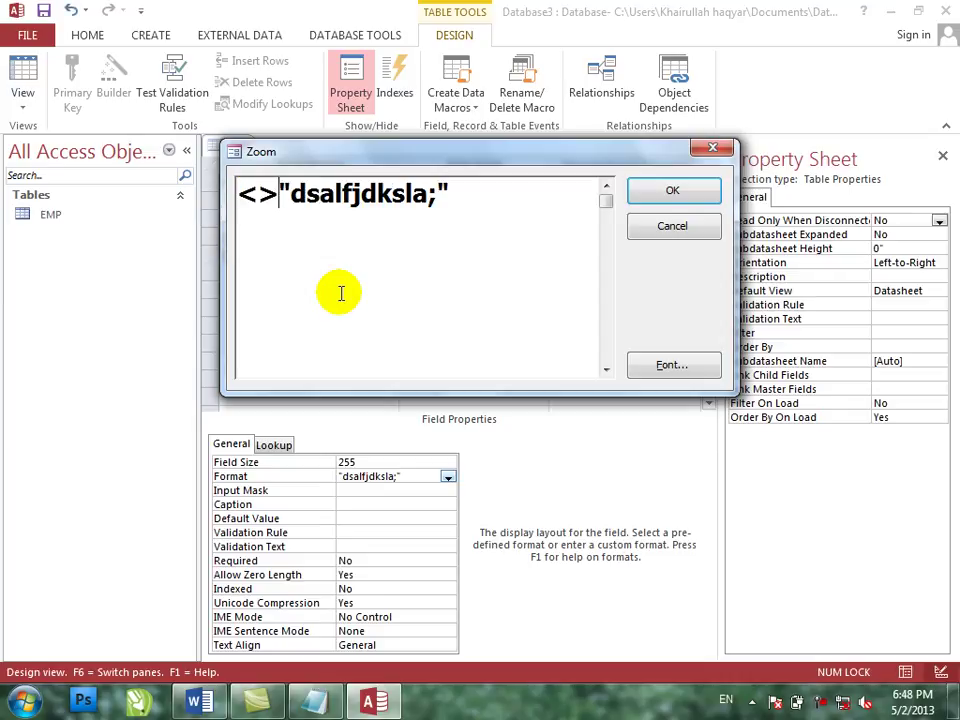
key("BackSpace")
key("BackSpace")
type("><")
left_click(419, 294)
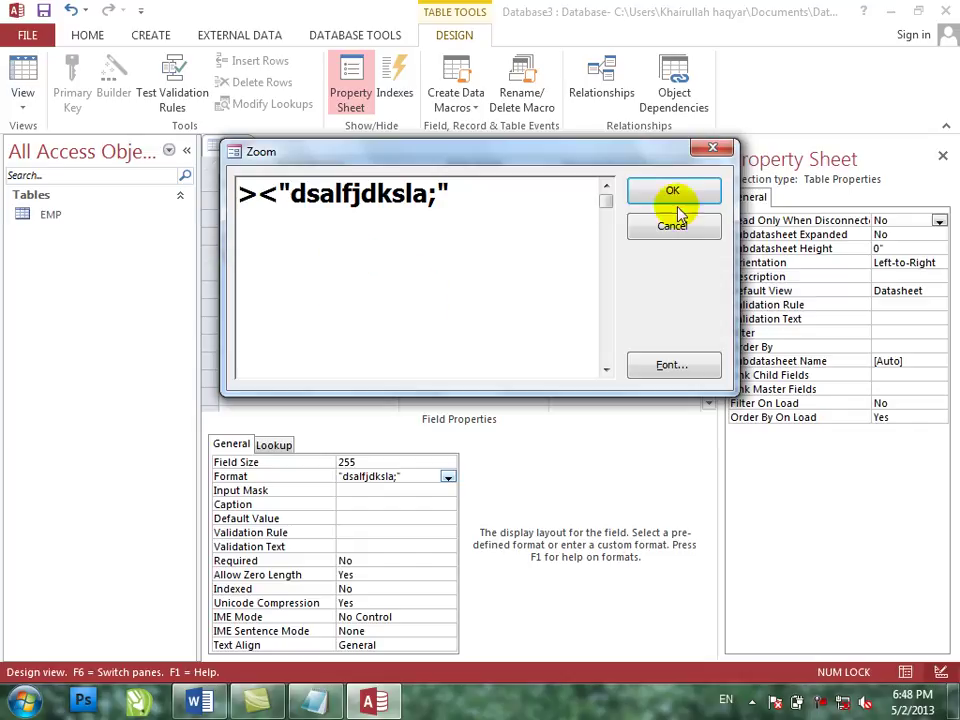
left_click(672, 190)
left_click(24, 72)
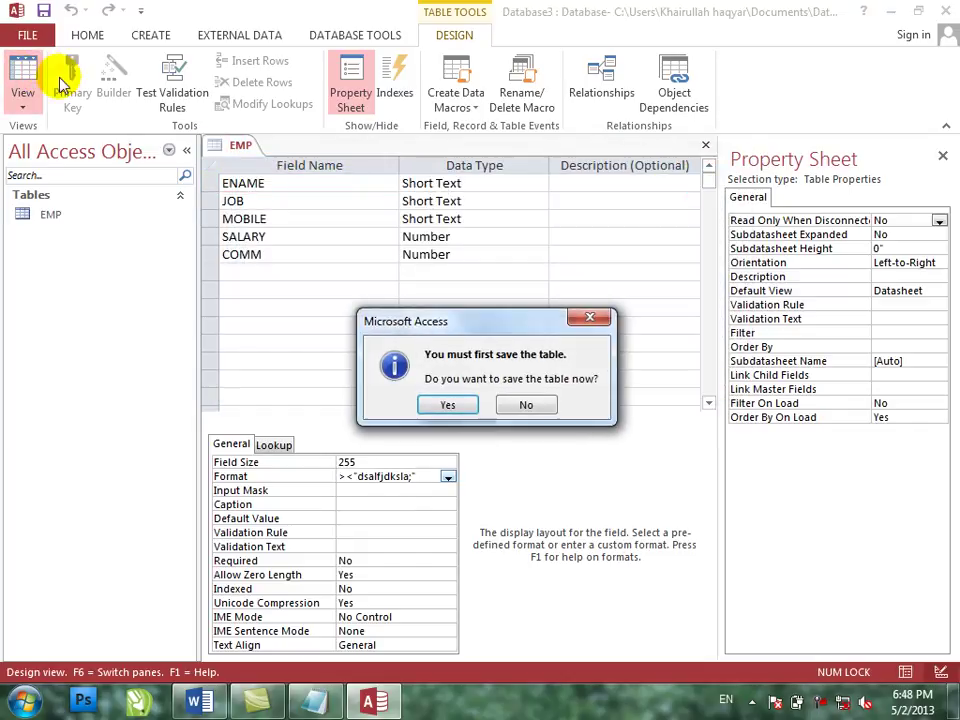
key("Return")
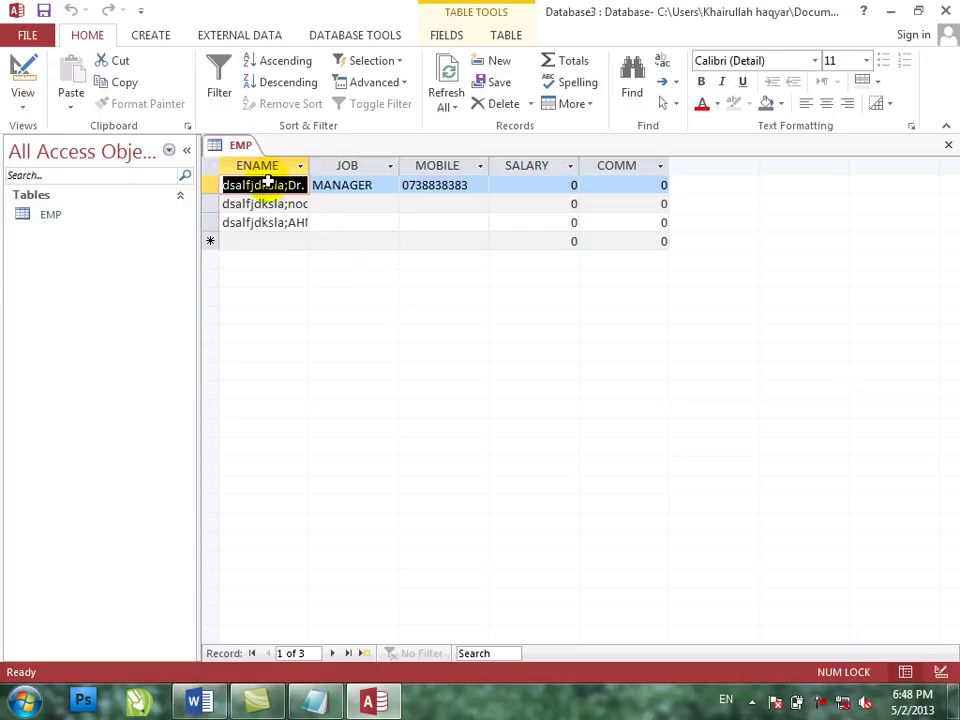
- Widen the ENAME column, add employee janan, and return to Design view
left_click(281, 240)
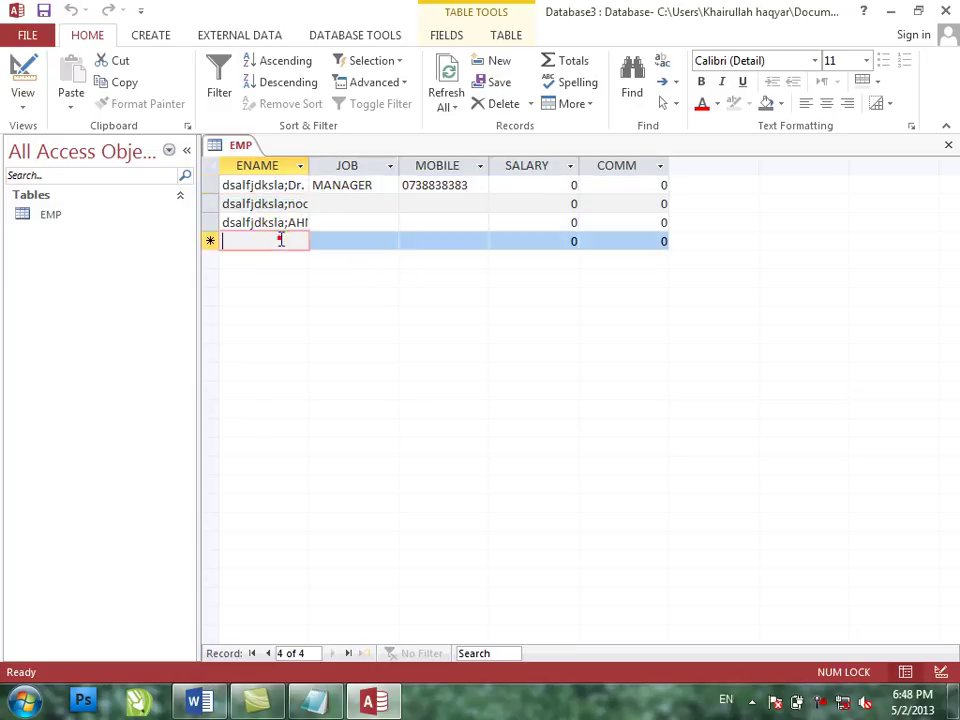
left_click(305, 166)
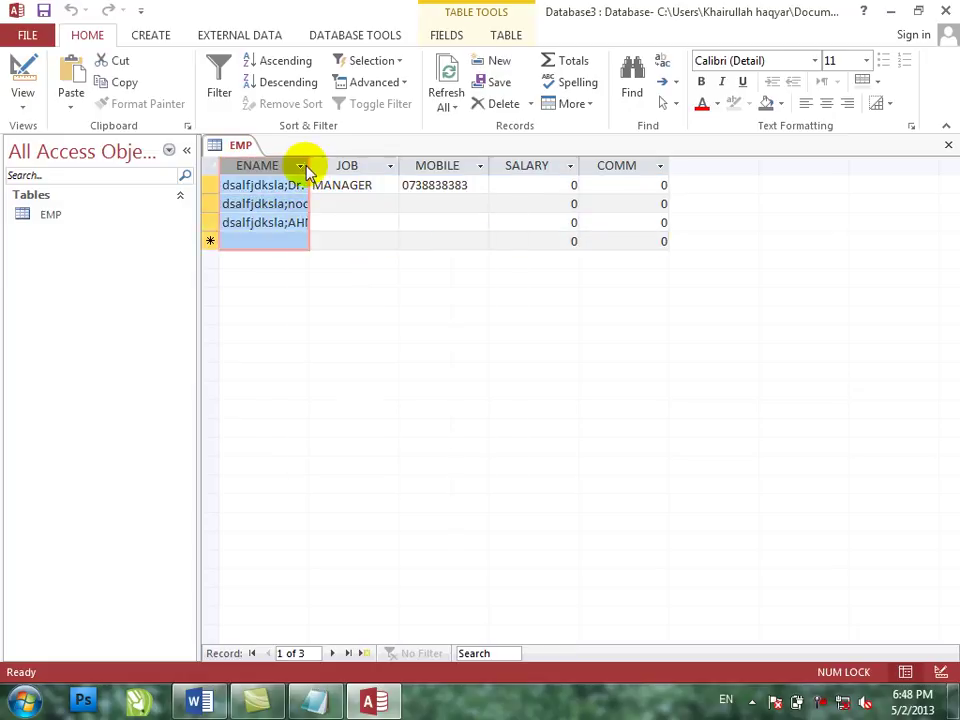
left_click_drag(306, 165, 437, 168)
left_click(351, 238)
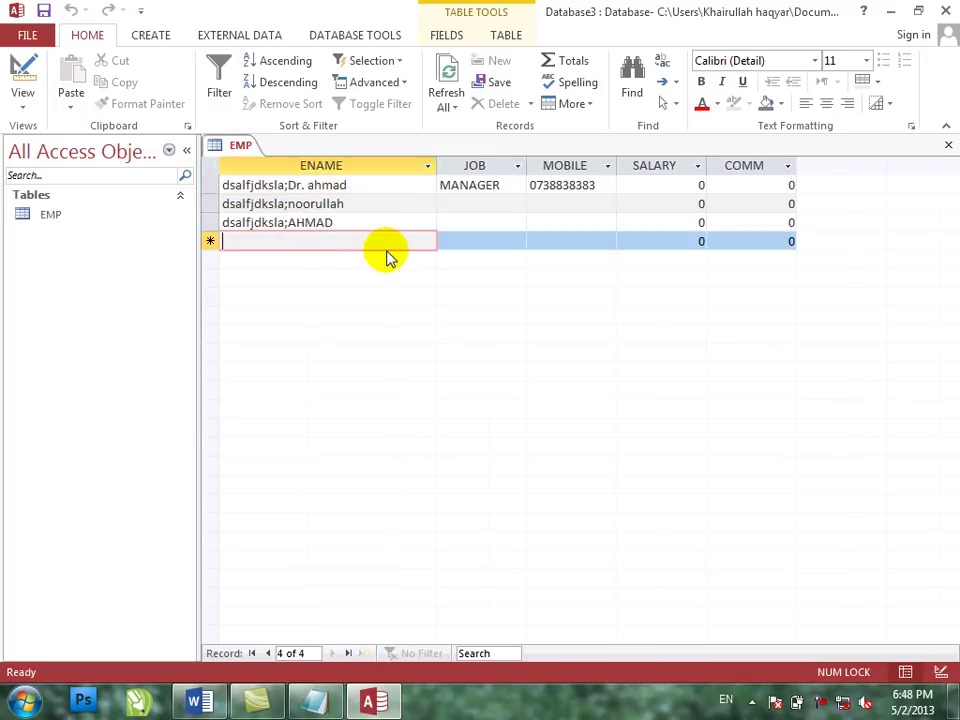
type("janan")
key("Tab")
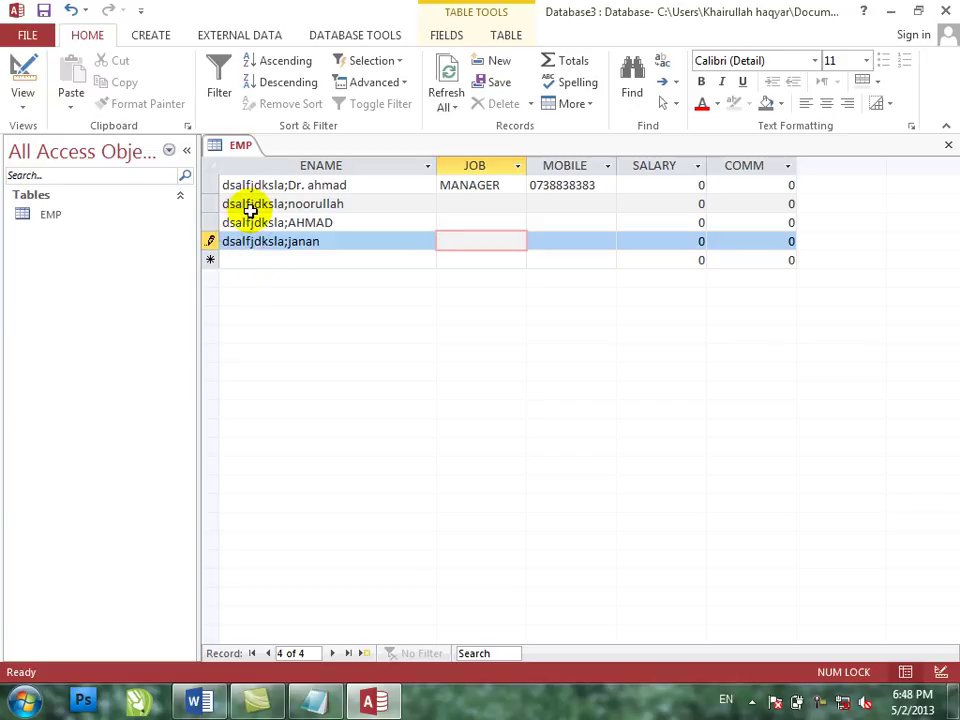
left_click(24, 74)
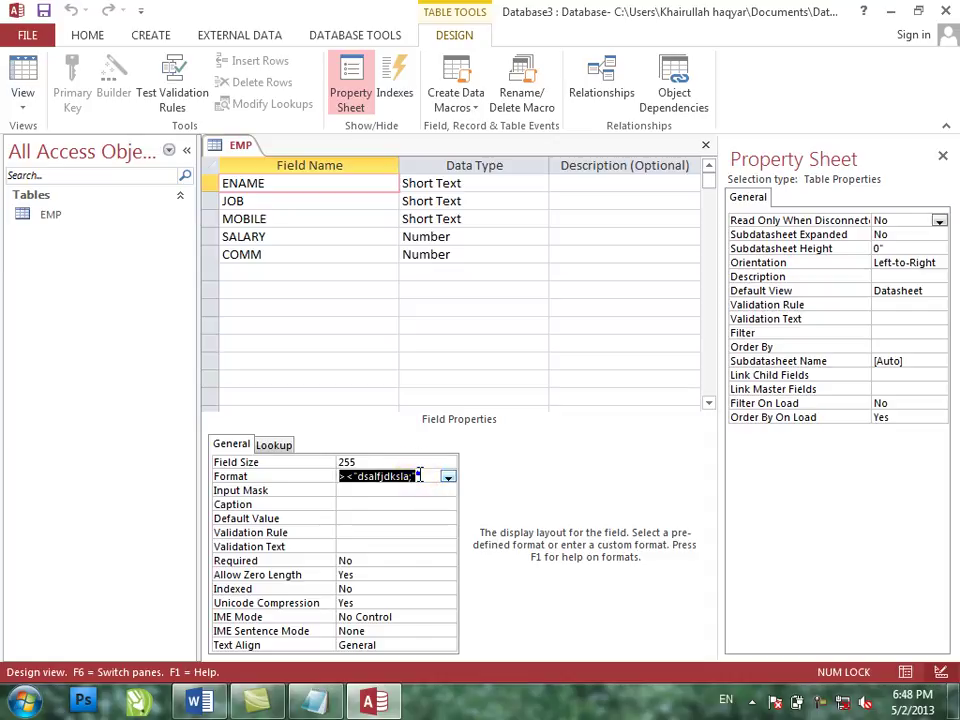
- Replace the ENAME Format with ><"Dr." and switch back to Datasheet view
right_click(422, 477)
left_click(462, 509)
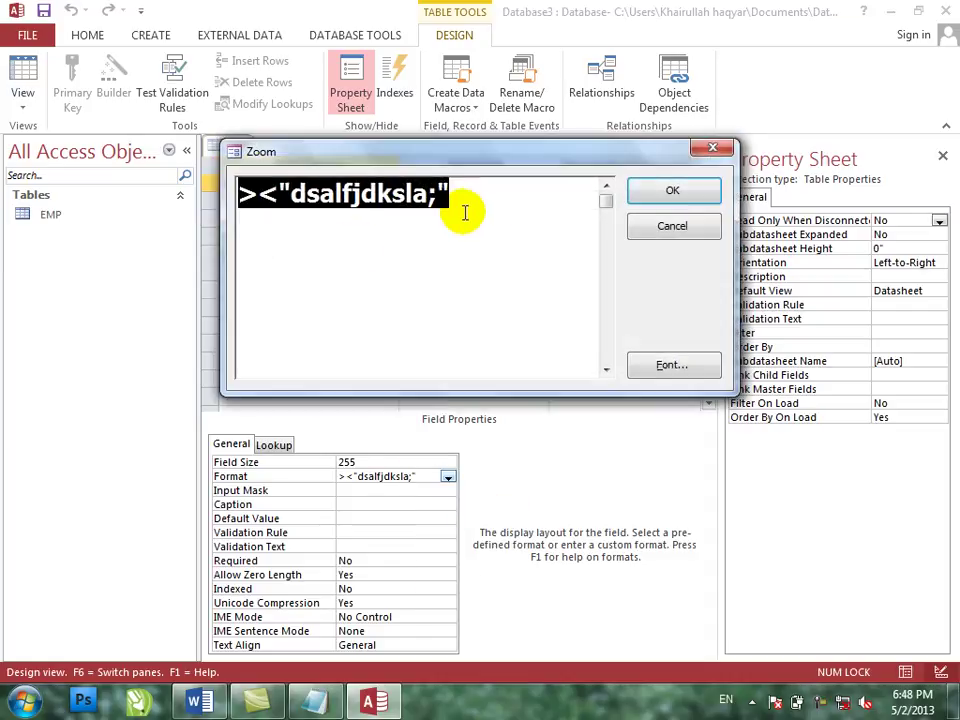
key("Delete")
type(">")
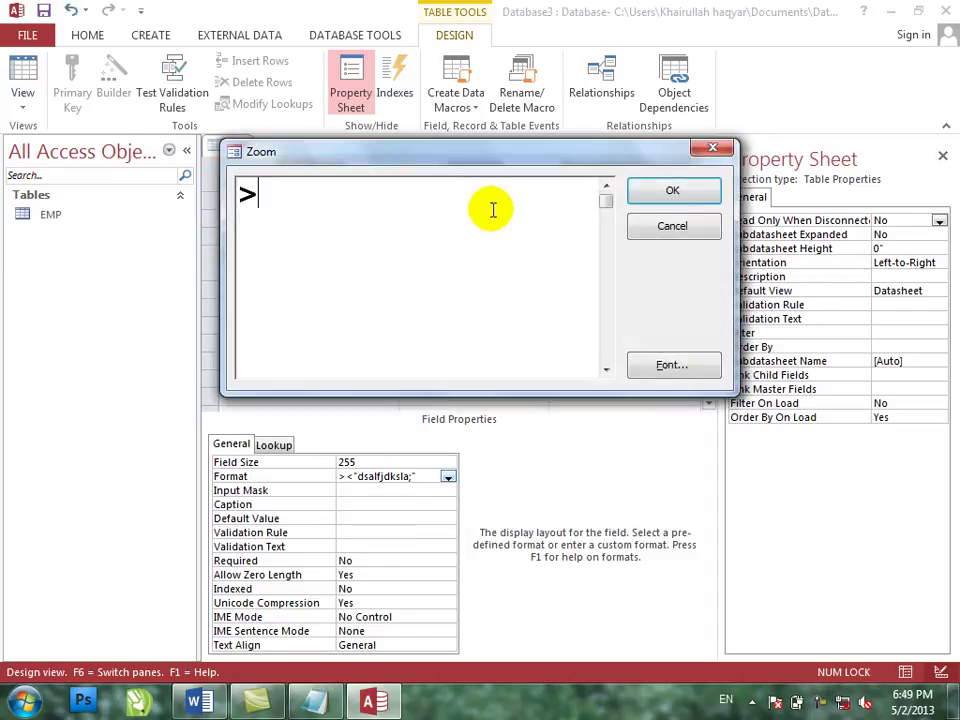
type("<\"d")
key("BackSpace")
type("D")
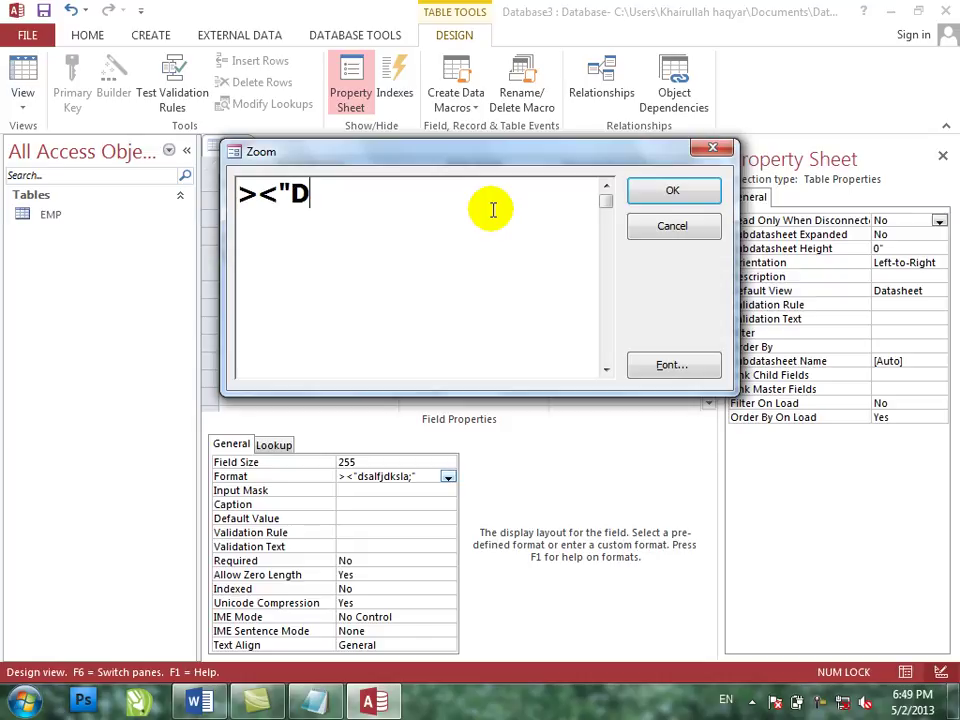
type("r.\"")
key("Return")
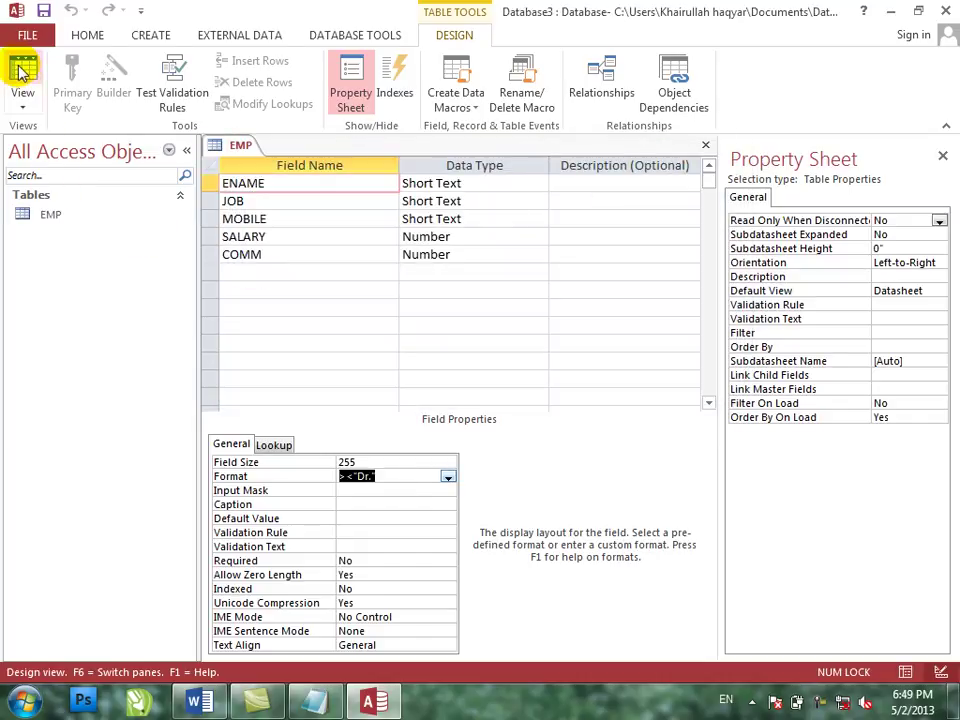
left_click(22, 70)
- Save the table and retype the first employee's name as ahmad
key("Return")
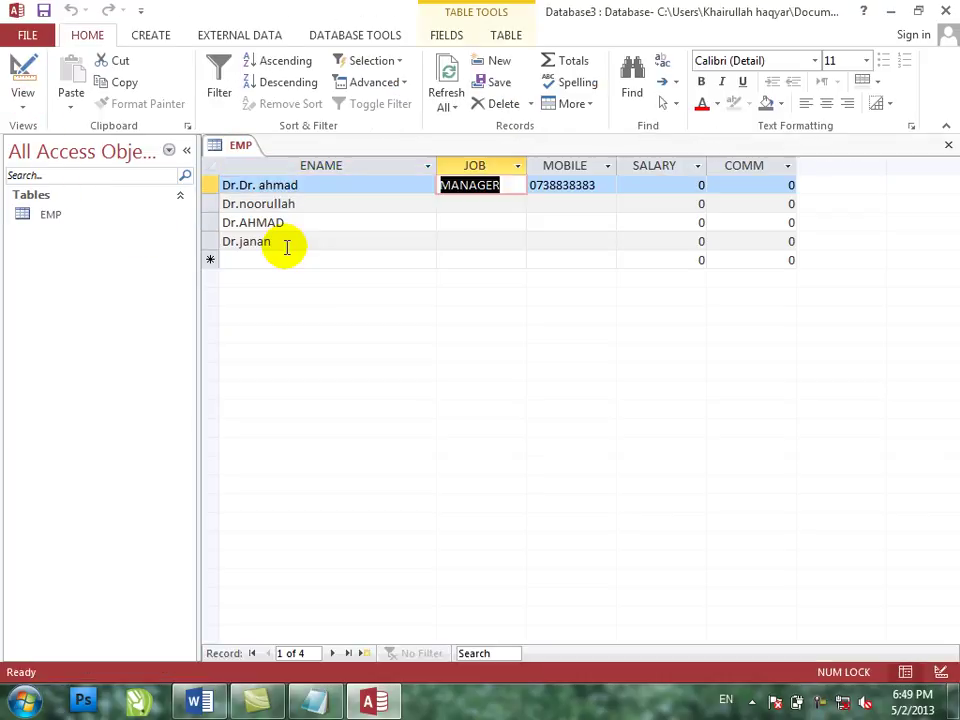
type("ahmad")
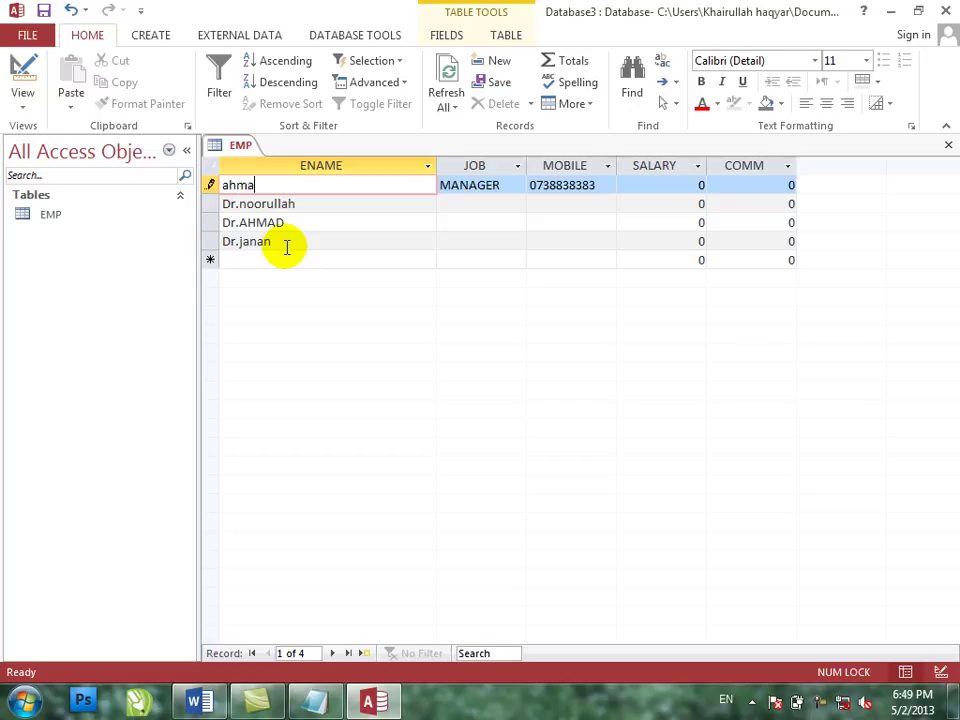
key("Tab")
- Add a new employee named zahid in the next empty record
key("Down")
key("Down")
key("Down")
key("Left")
key("Down")
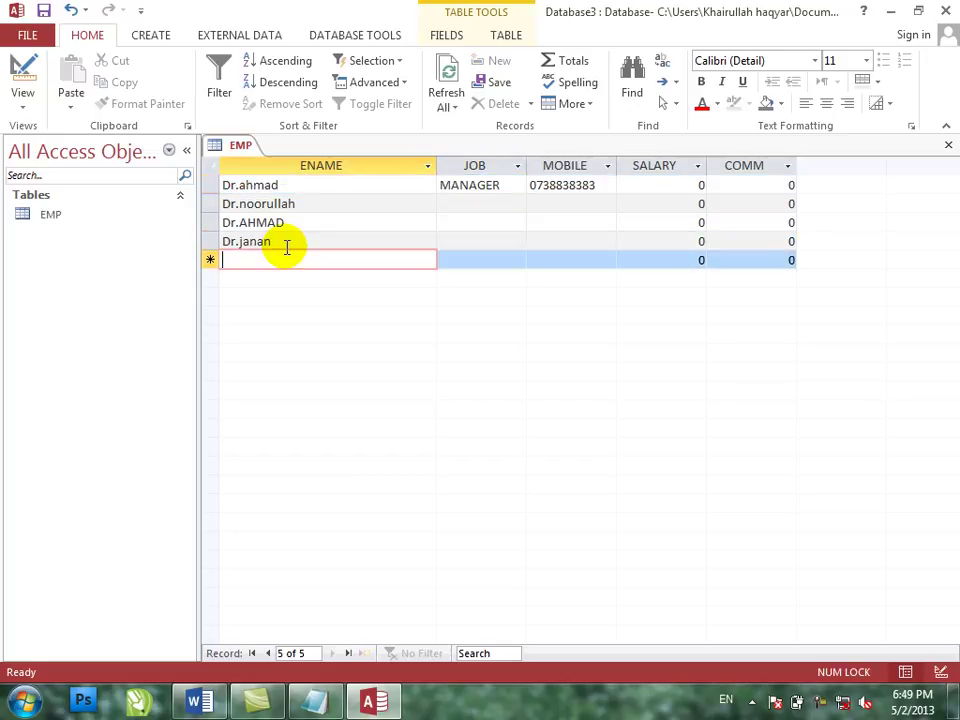
type("za")
key("BackSpace")
type("ahid")
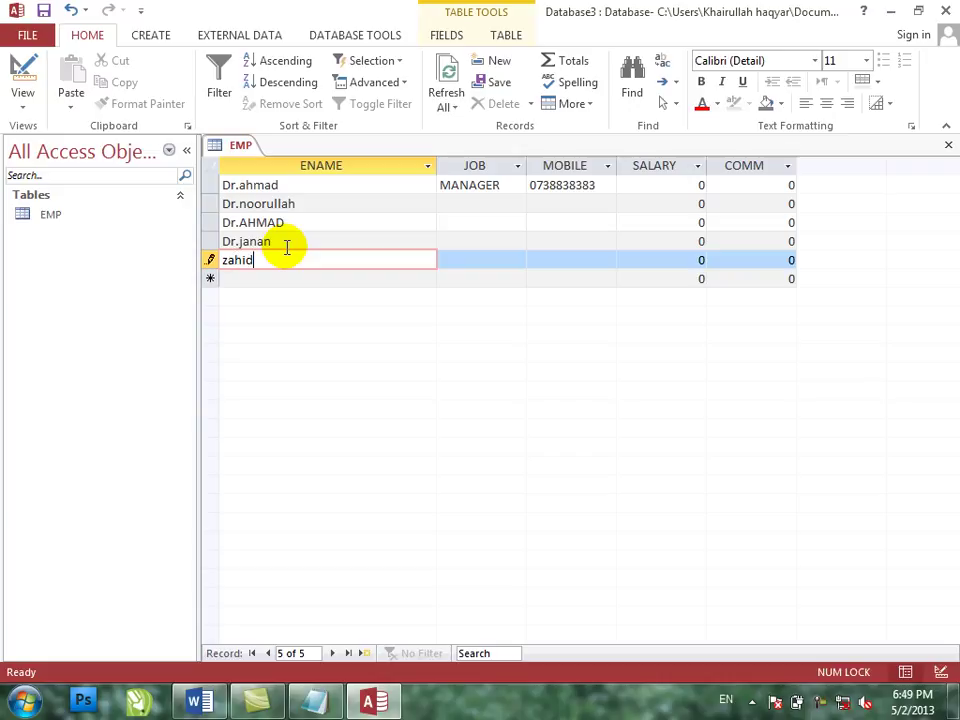
key("Home")
type("Dr.")
key("Tab")
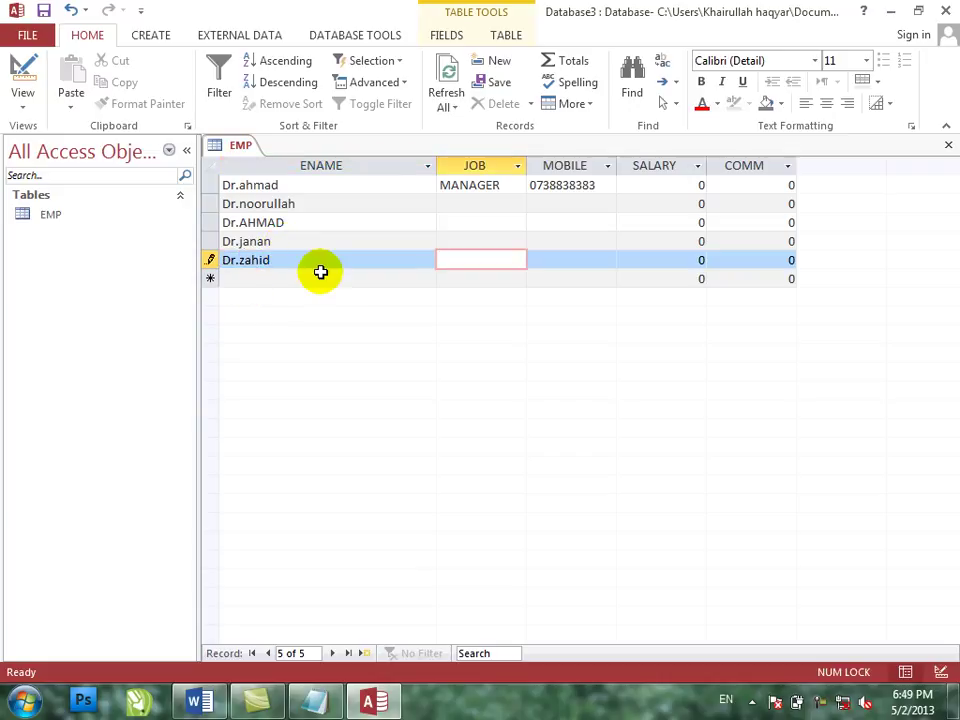
key("shift+Tab")
key("Tab")
key("Tab")
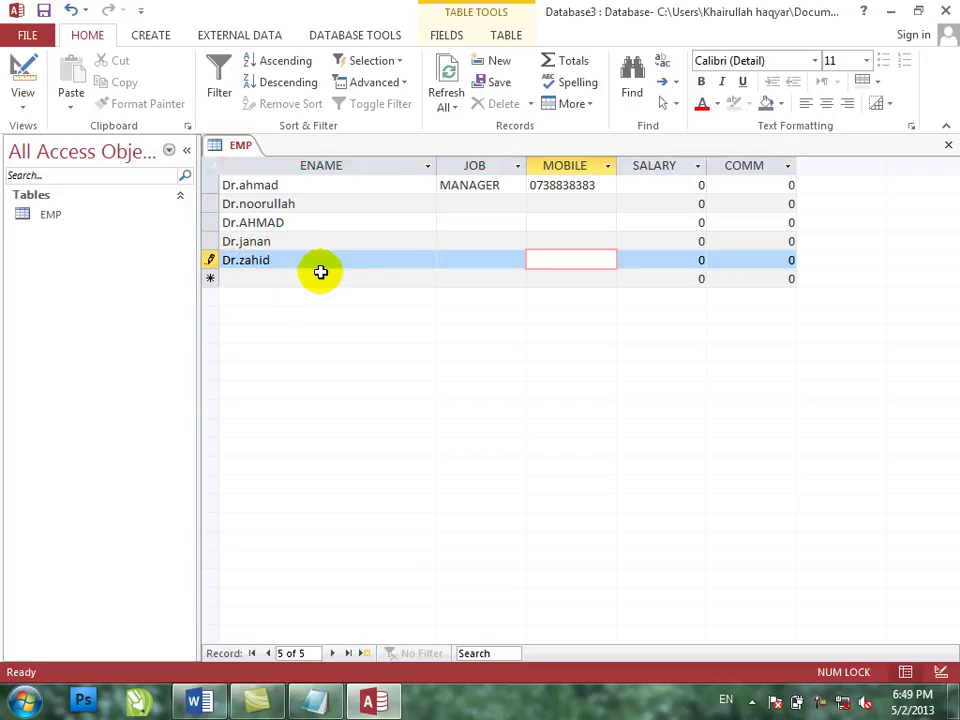
key("shift+Tab")
- Add another new employee named haqyar
left_click(322, 276)
type("haqyar")
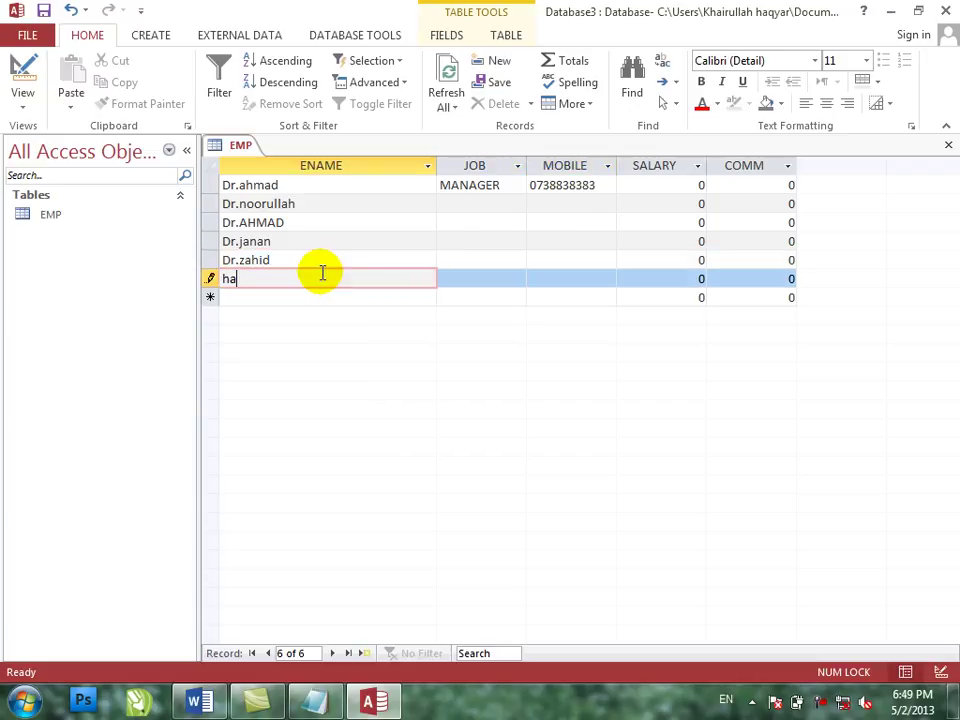
key("Home")
type("Dr.")
key("Tab")
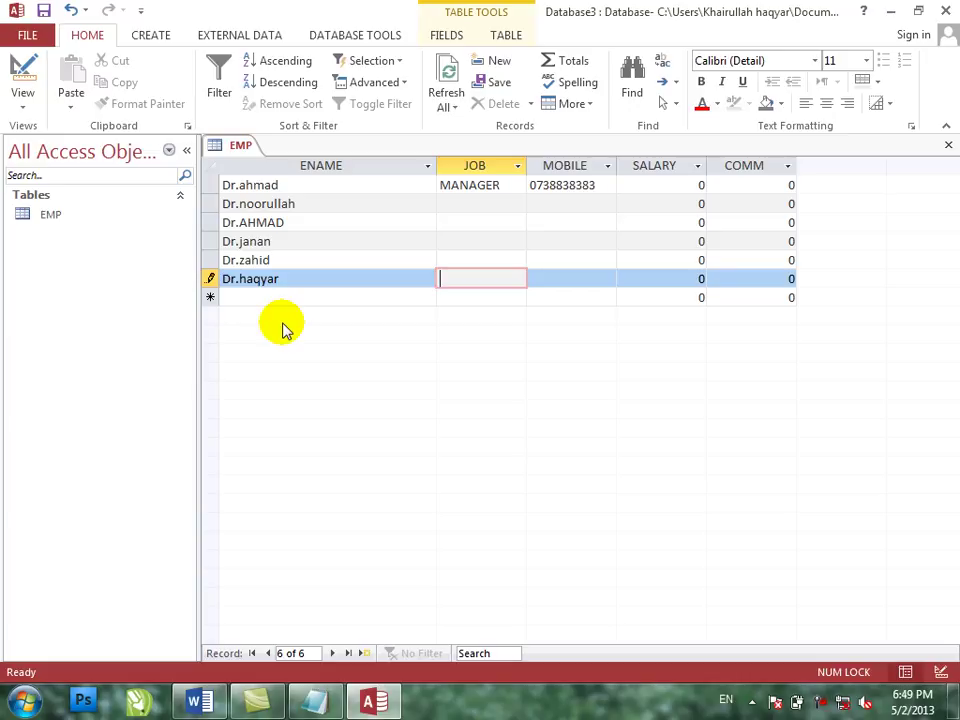
- Change the ENAME Format to [red], save, and check the names in Datasheet view
left_click(12, 78)
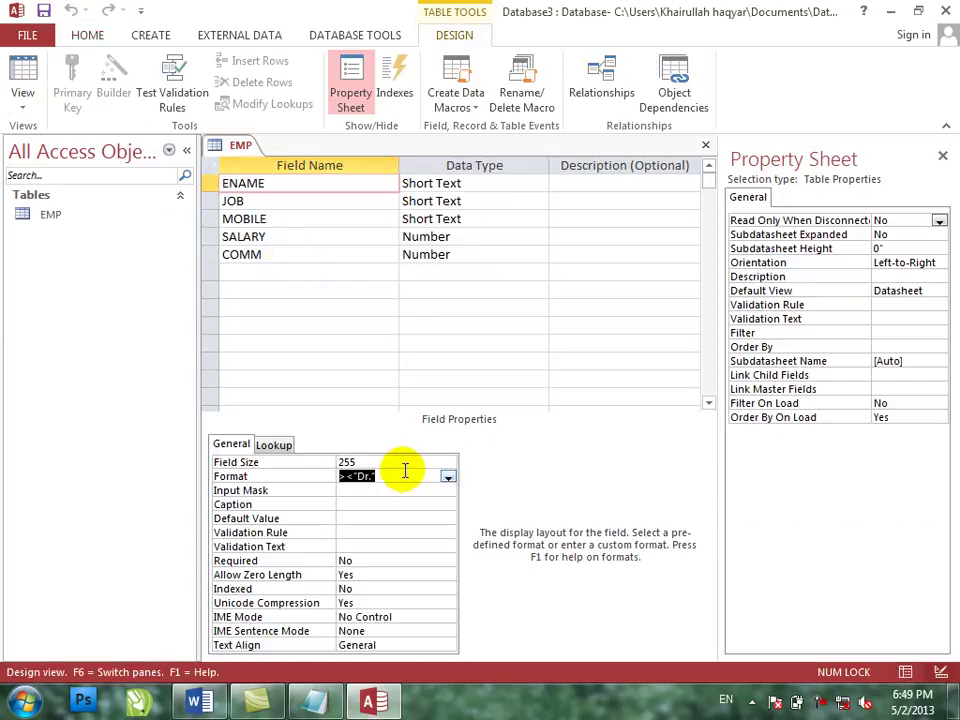
right_click(400, 469)
left_click(441, 509)
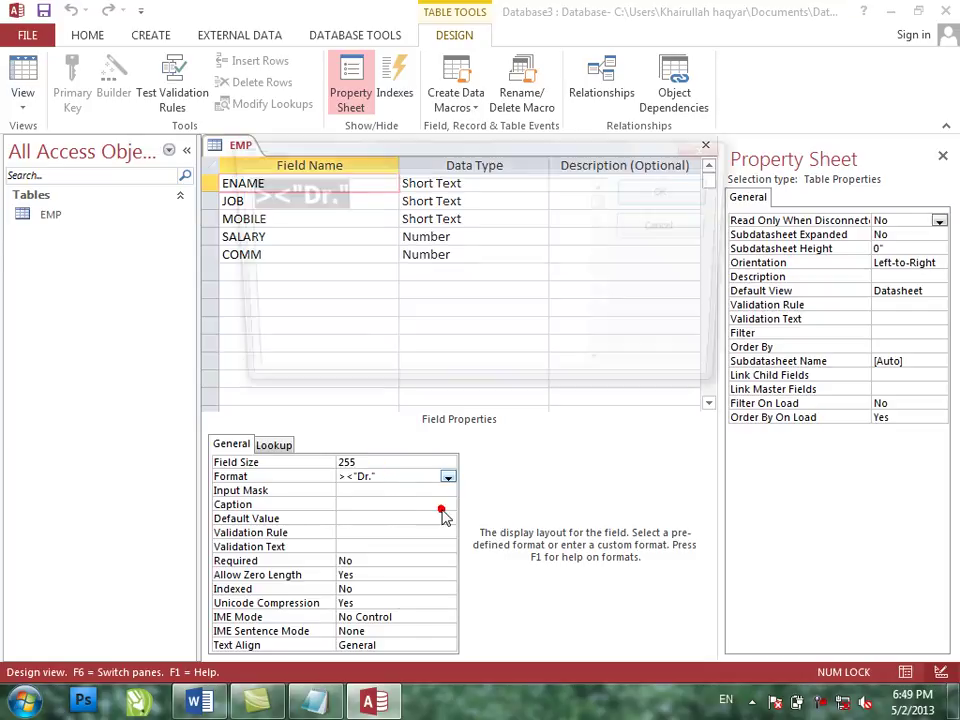
left_click_drag(386, 203, 354, 200)
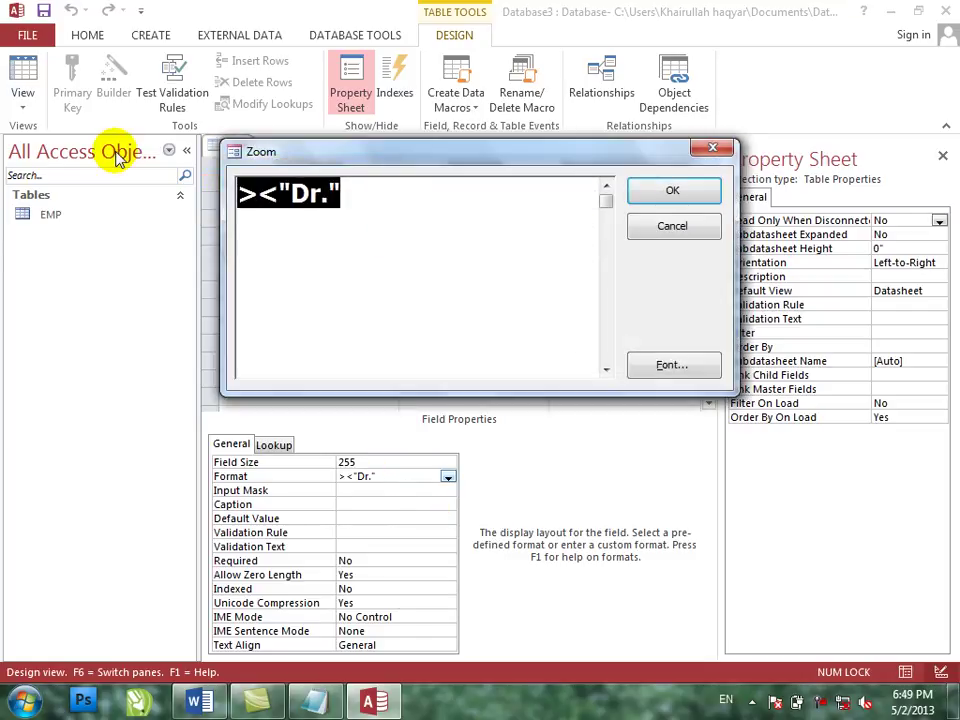
key("Delete")
type("[red]")
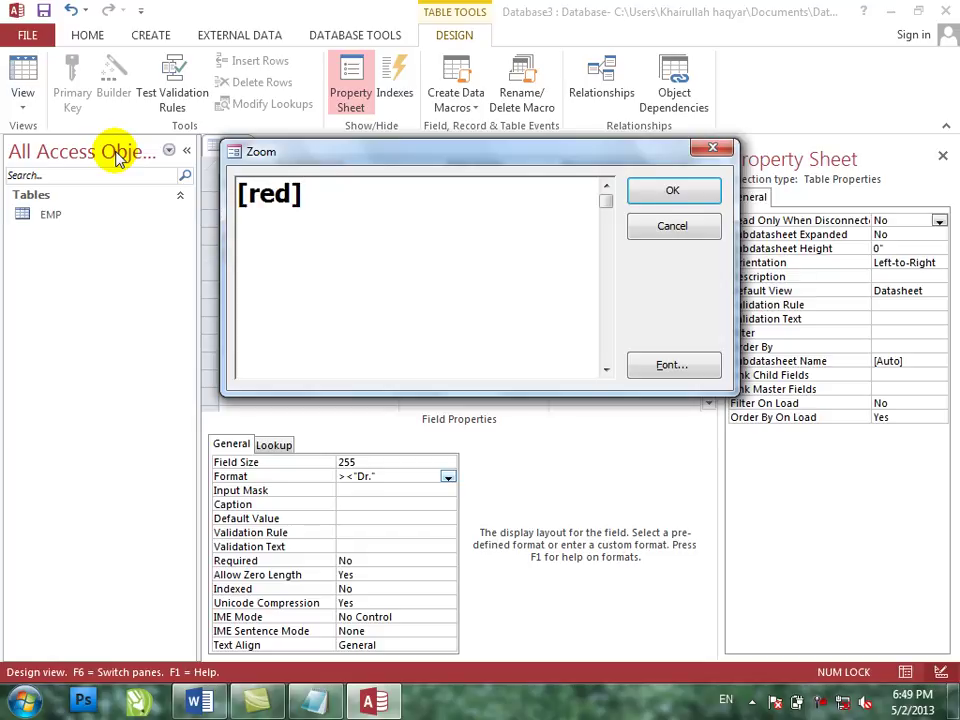
key("Return")
left_click(22, 70)
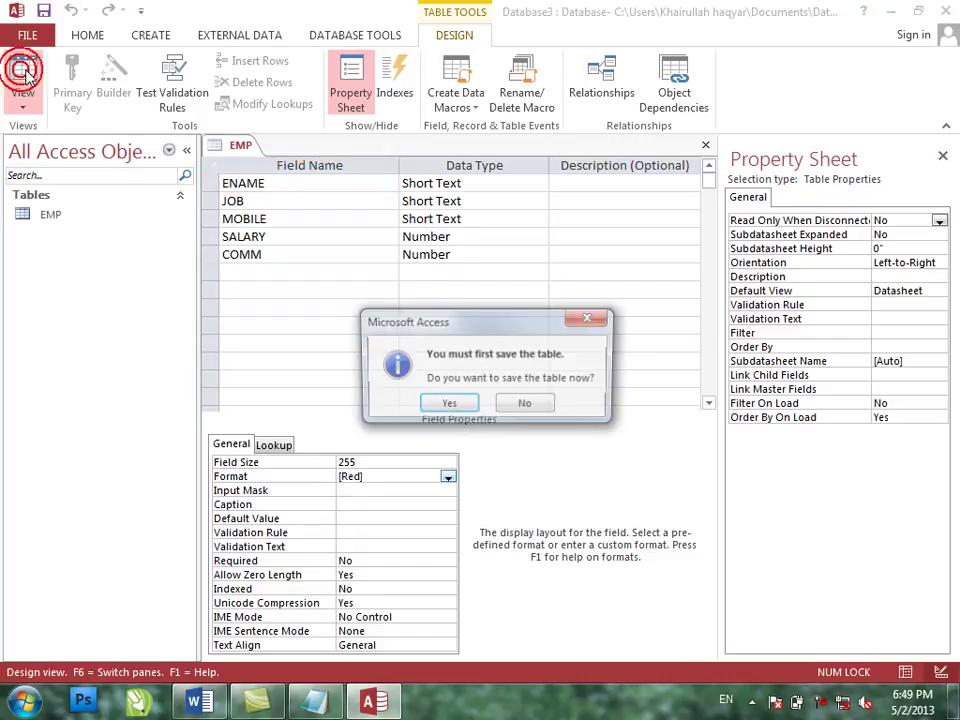
key("Return")
left_click(298, 220)
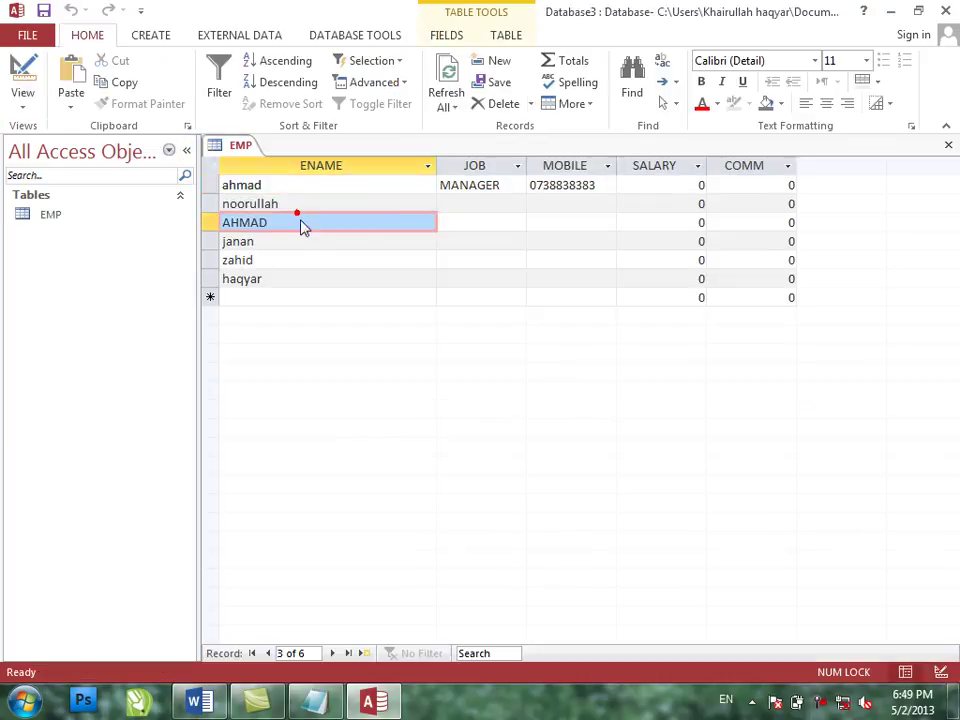
- Set the ENAME Format to > <[red] and save, viewing the red names
left_click(8, 75)
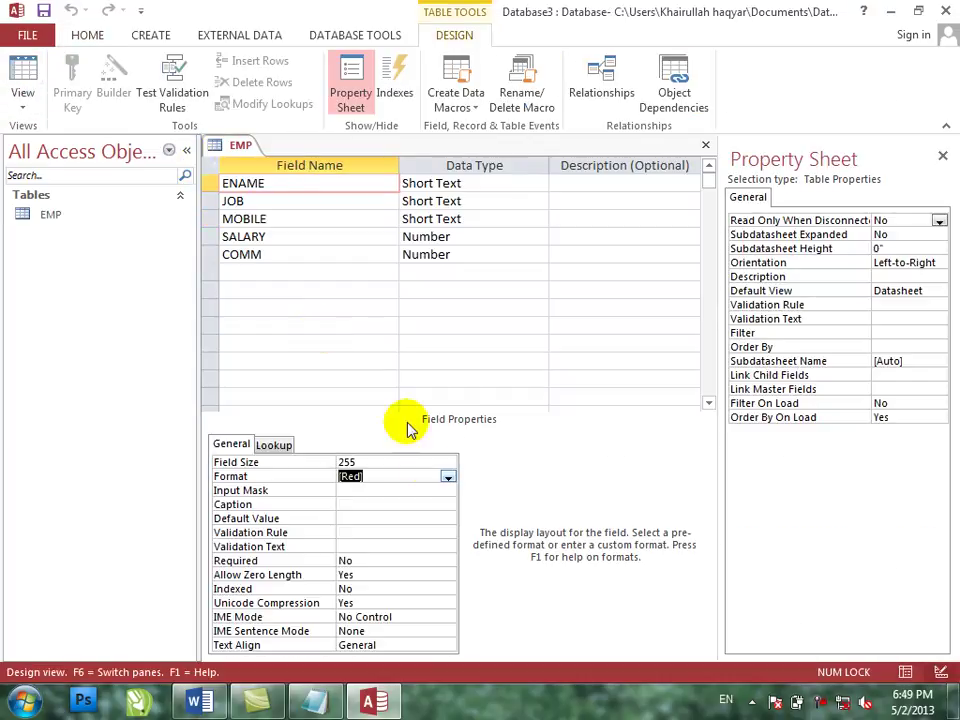
left_click(406, 488)
left_click(403, 473)
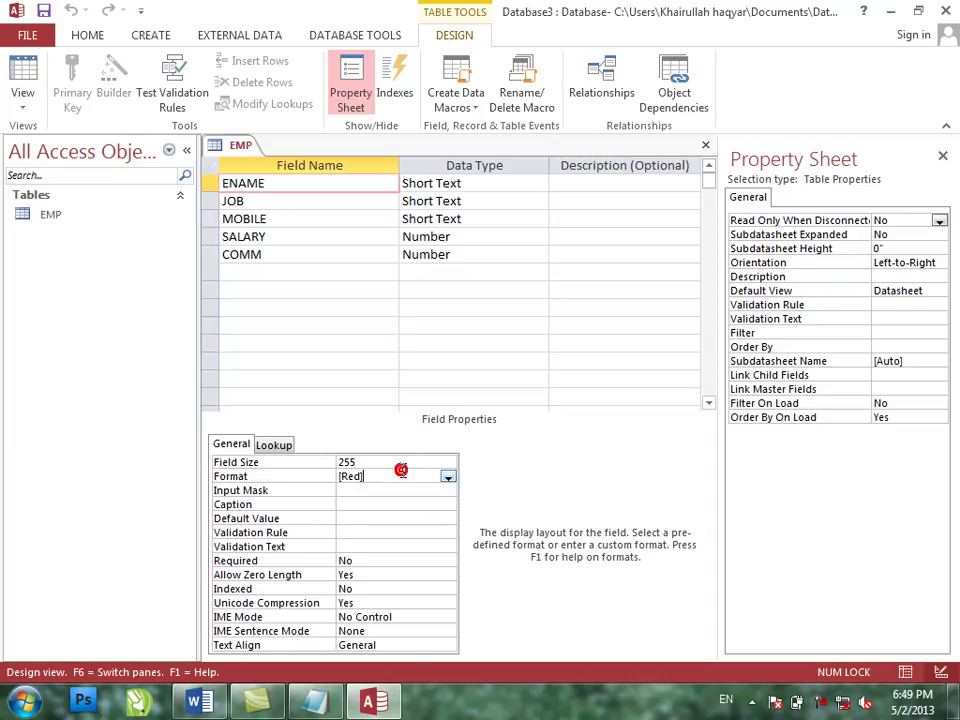
key("BackSpace")
key("BackSpace")
key("BackSpace")
key("BackSpace")
key("BackSpace")
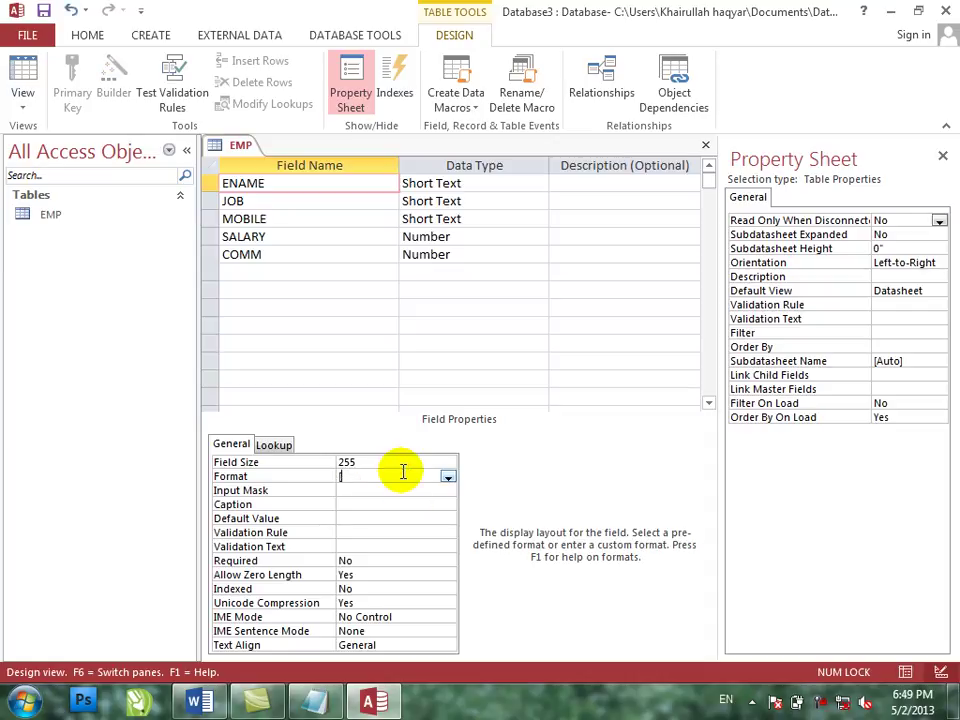
type("> <[red]")
key("Return")
left_click(18, 86)
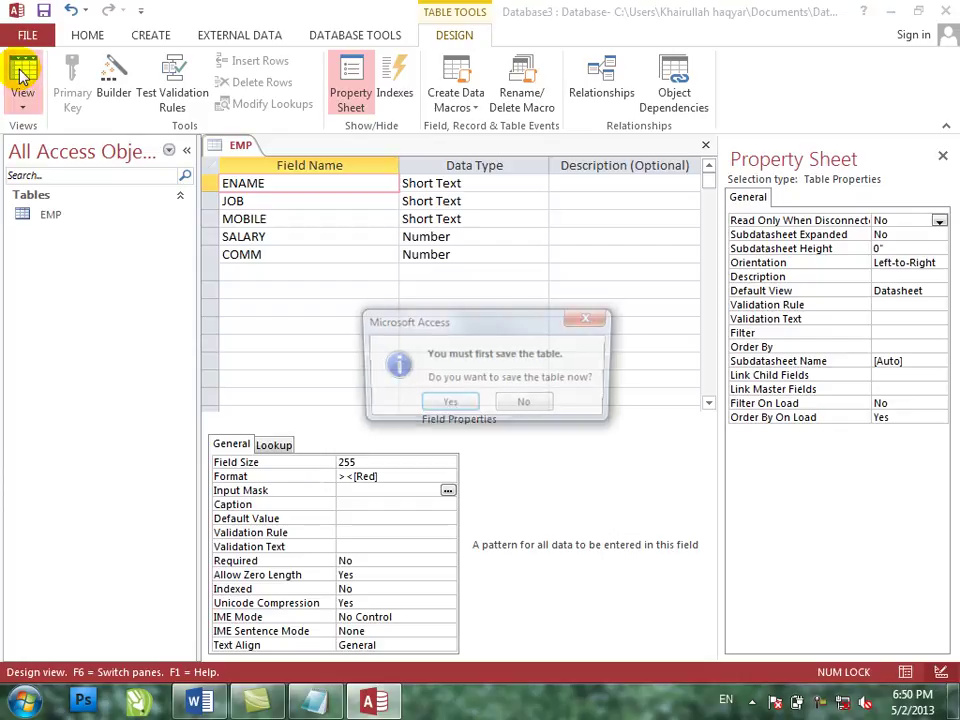
key("Return")
- Enter a seventh employee's name in the new record's ENAME field, where it shows in red
left_click(281, 277)
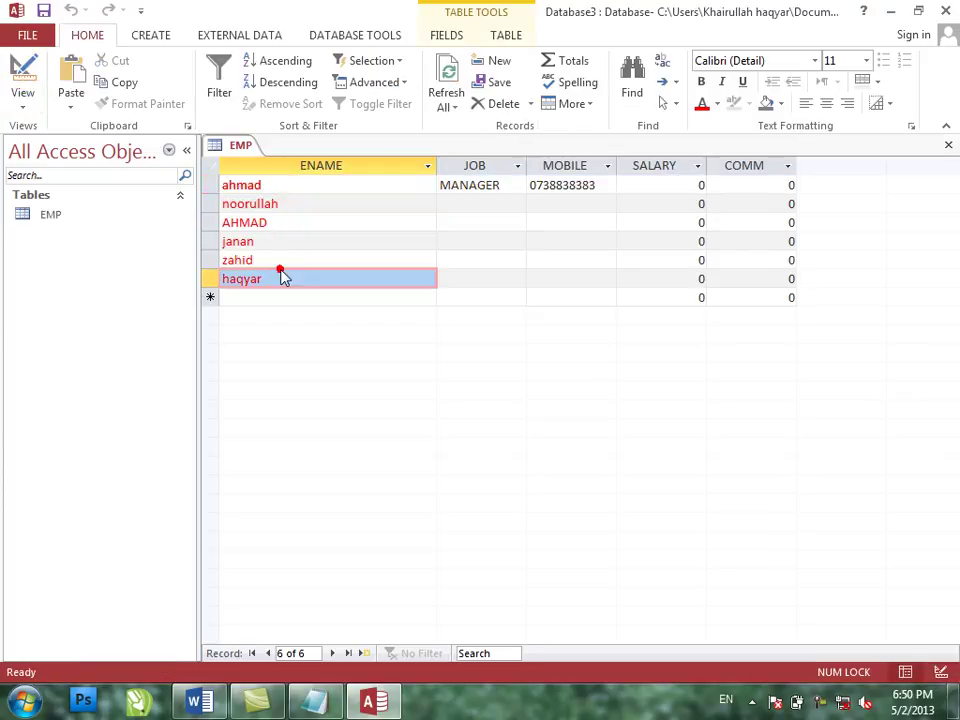
left_click(276, 298)
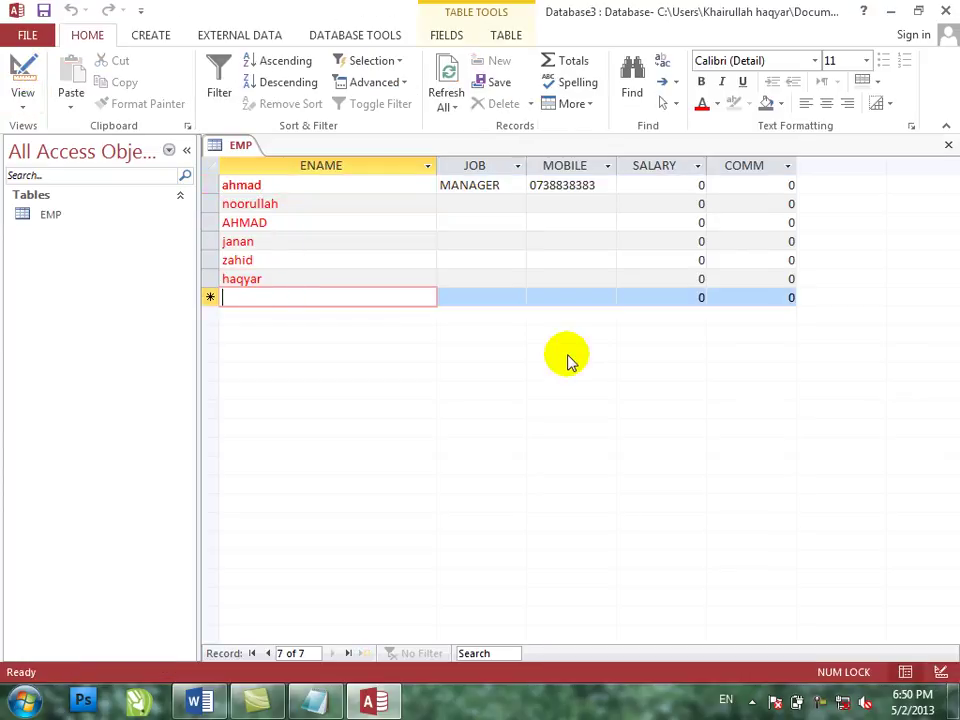
type("f")
key("BackSpace")
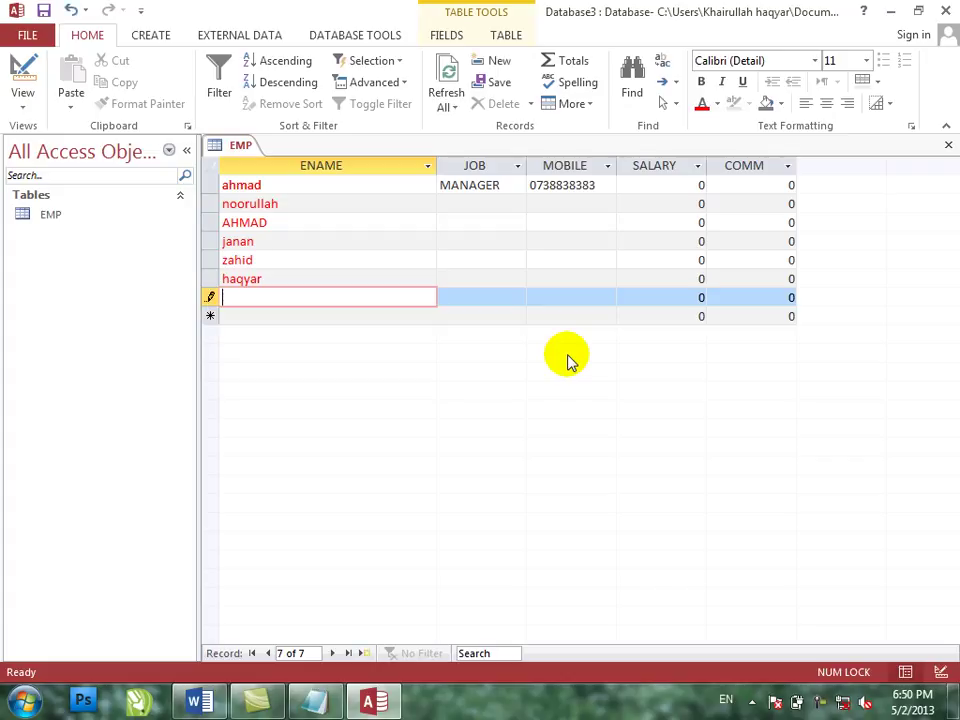
key("Tab")
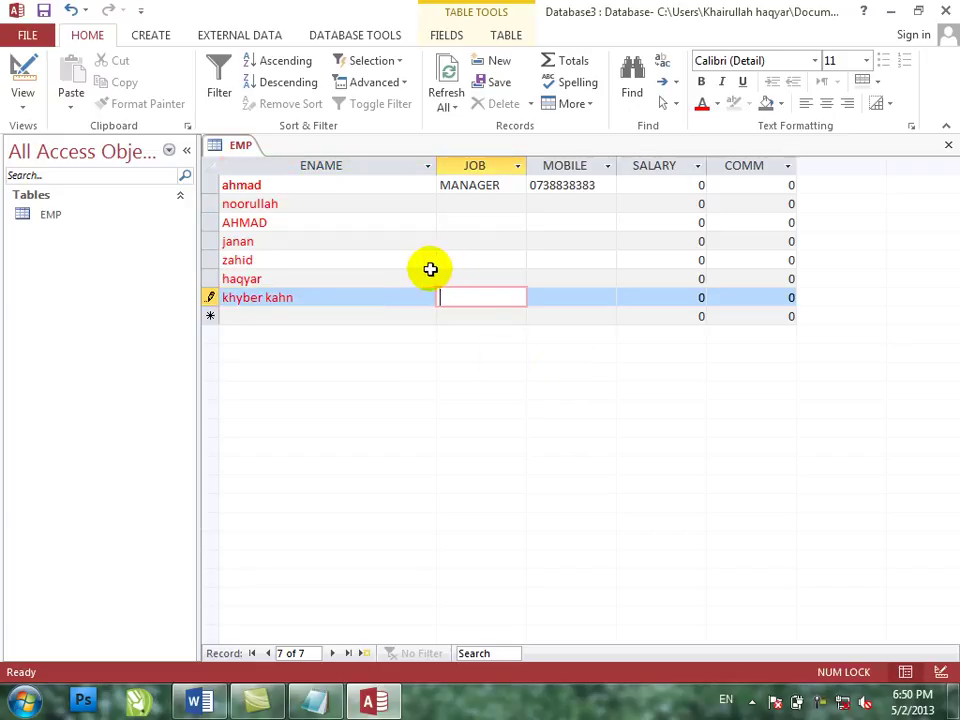
- In Design view, change the ENAME Format from red to ><[Blue]
left_click(21, 72)
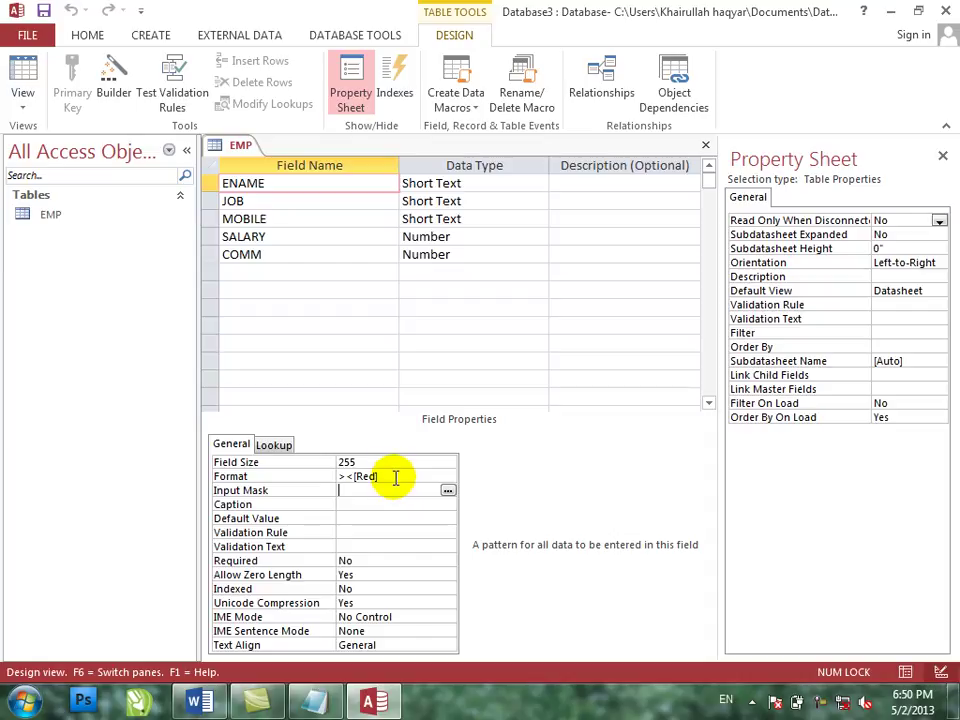
left_click(365, 476)
key("BackSpace")
key("BackSpace")
key("BackSpace")
type("blue]")
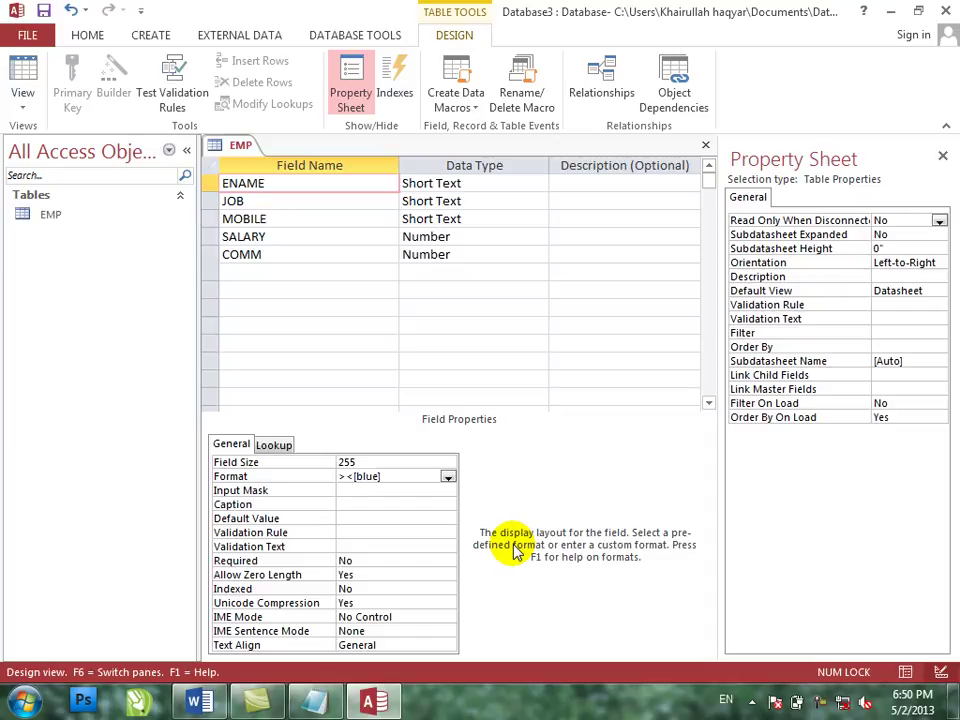
key("Return")
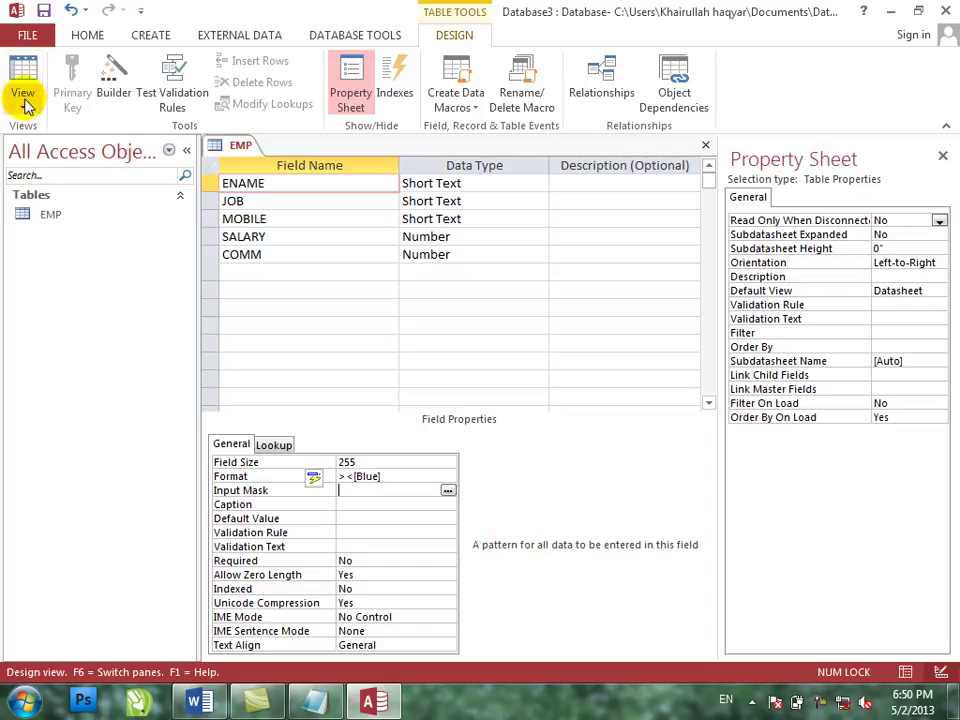
- Save EMP, view the blue names in Datasheet, then return to Design and select the Format value
left_click(22, 80)
key("Return")
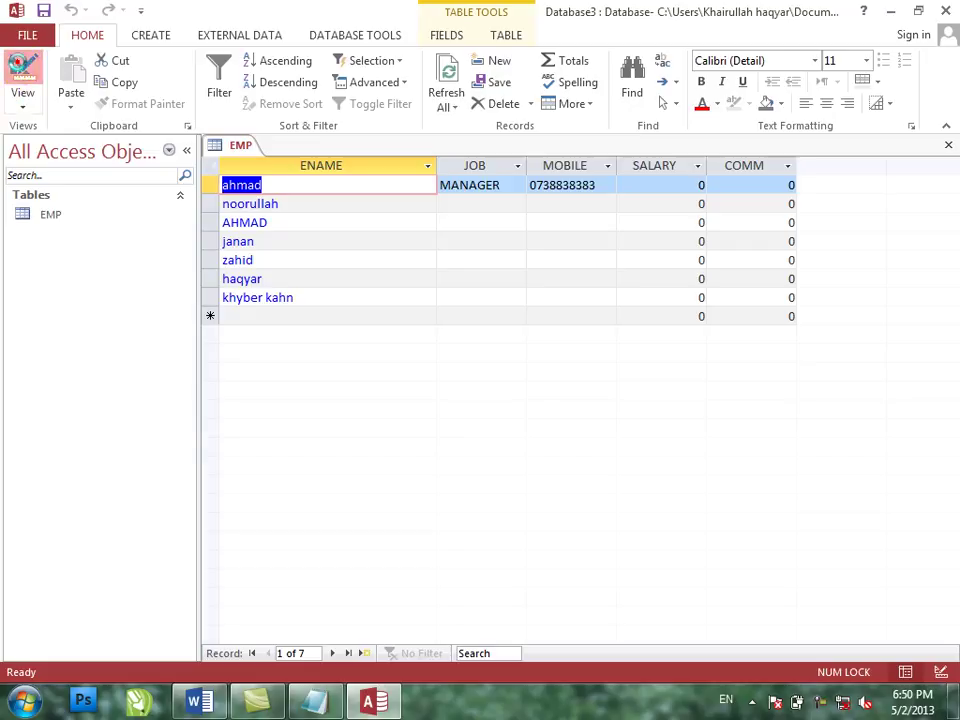
left_click(20, 62)
double_click(390, 476)
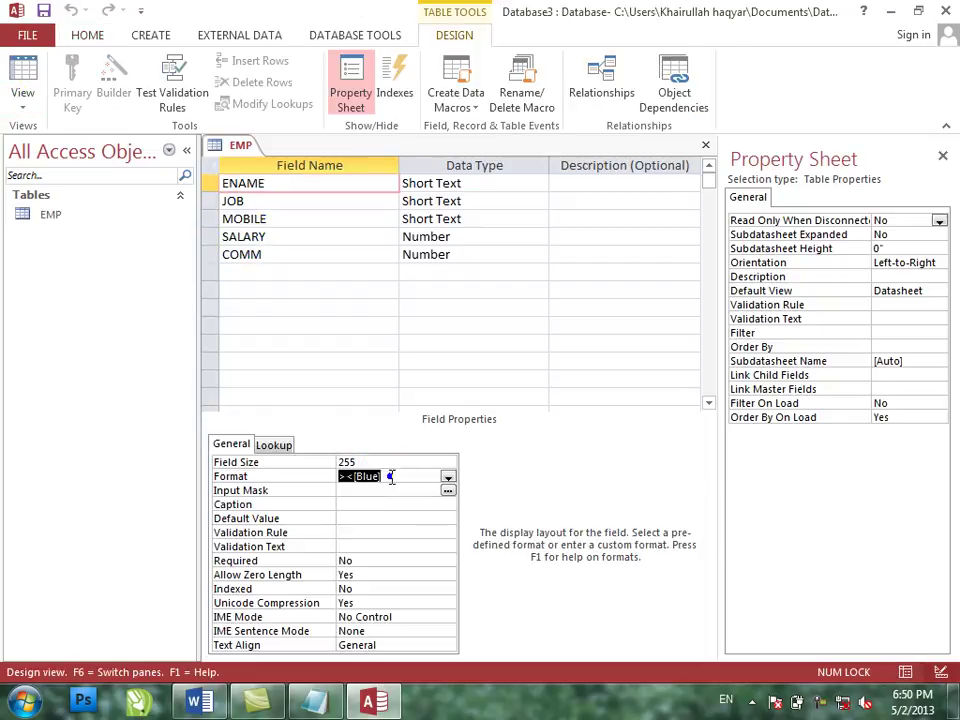
- Replace the ENAME Format with ><"Mr." through the Zoom box
right_click(390, 476)
left_click(440, 511)
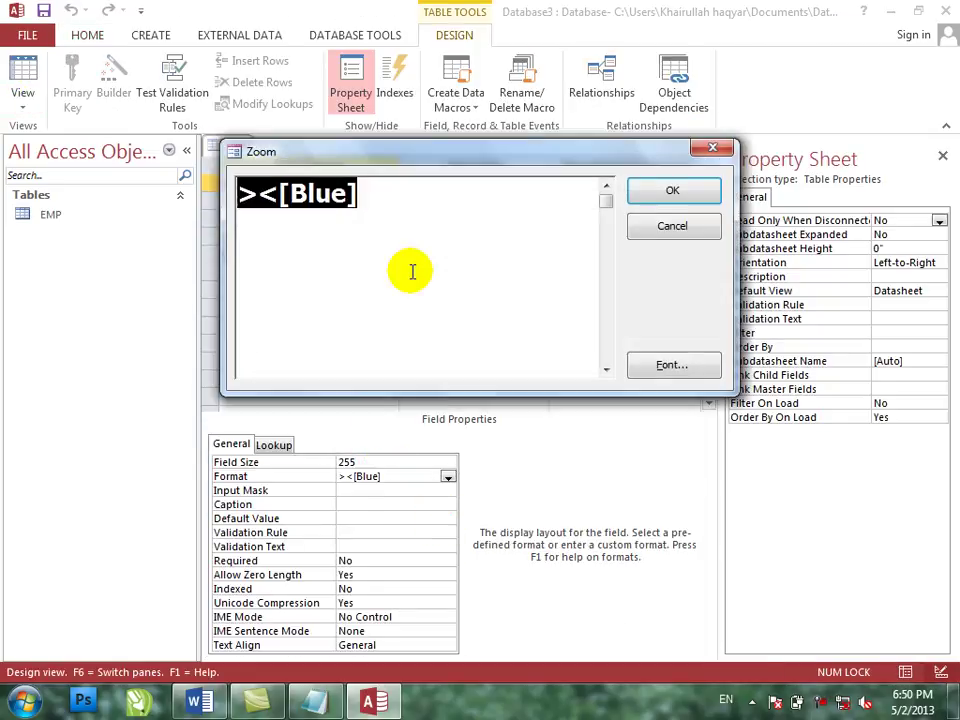
type("><:")
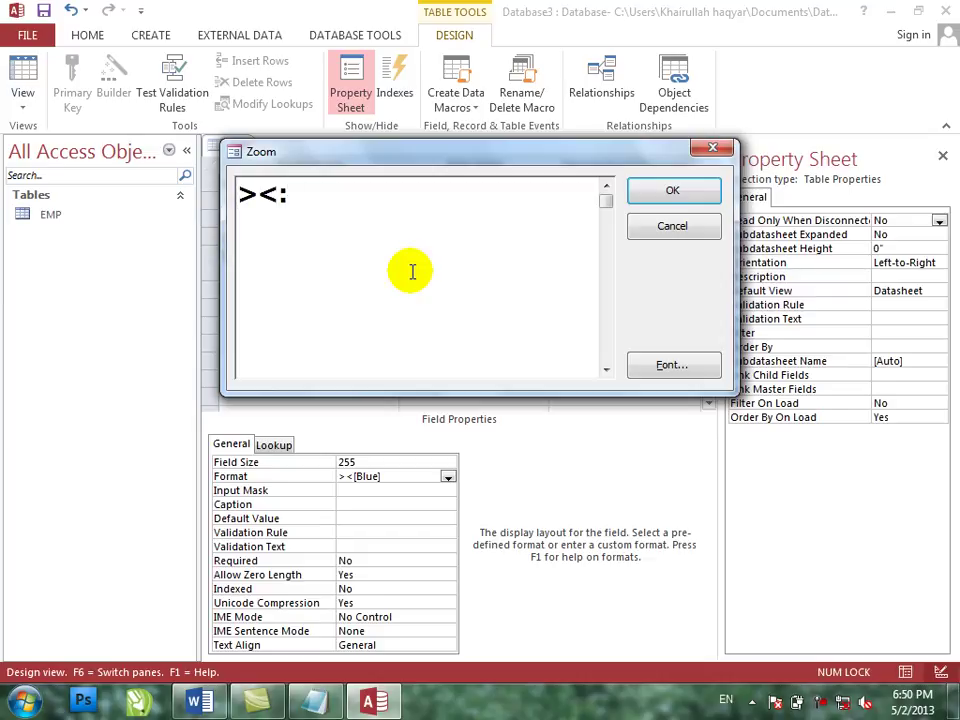
key("BackSpace")
type("\"Mr.\"")
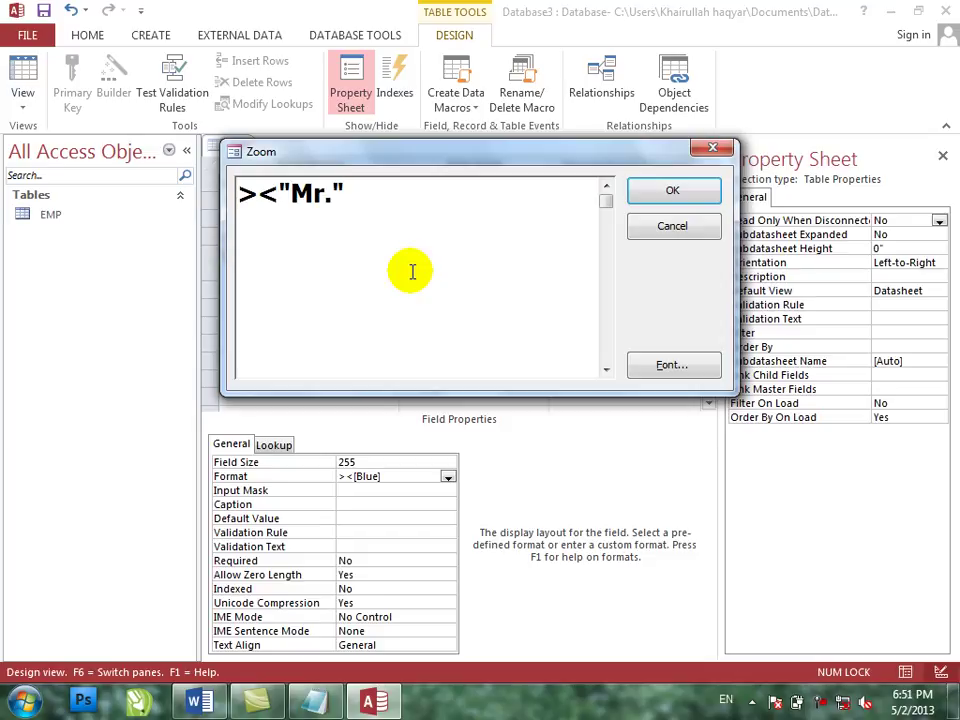
key("Return")
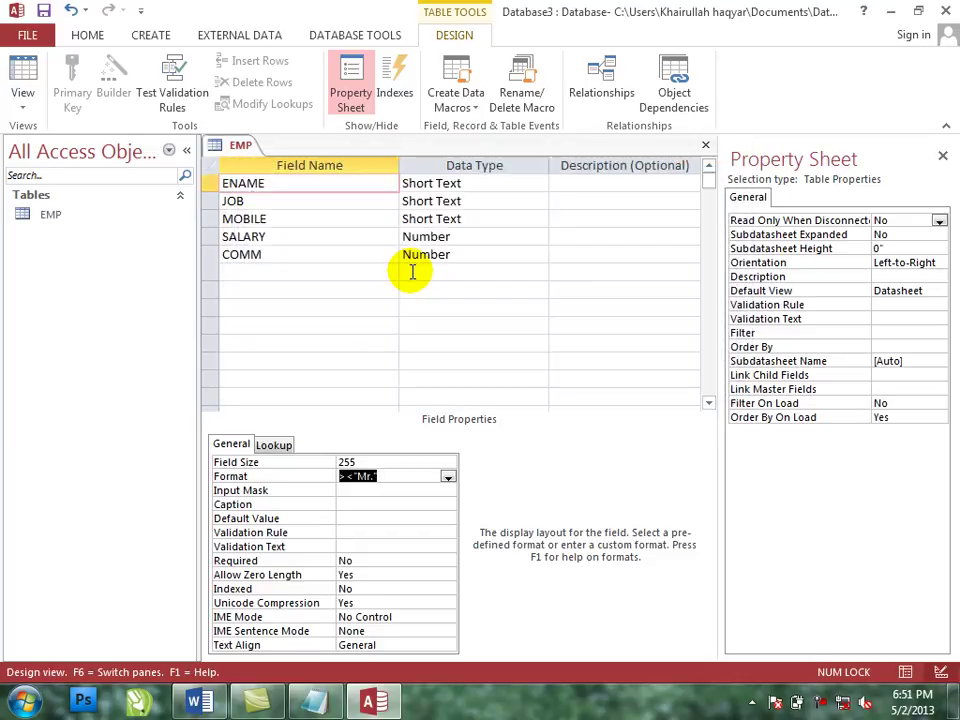
- Save EMP, add an eighth employee's name, which displays with a Mr. prefix, and reopen Design view
left_click(21, 66)
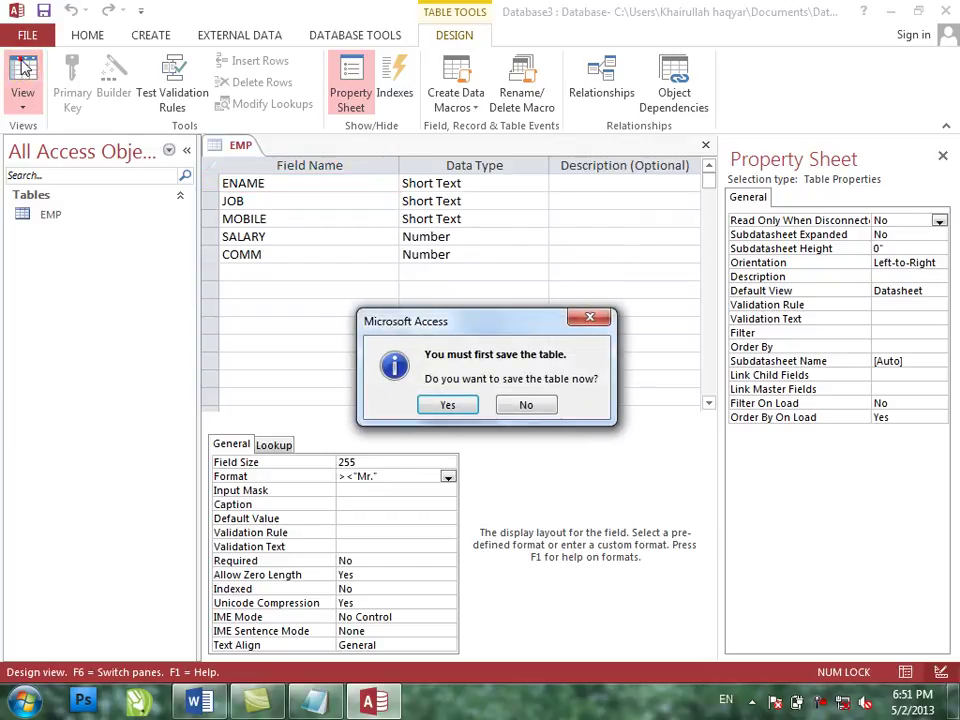
key("Return")
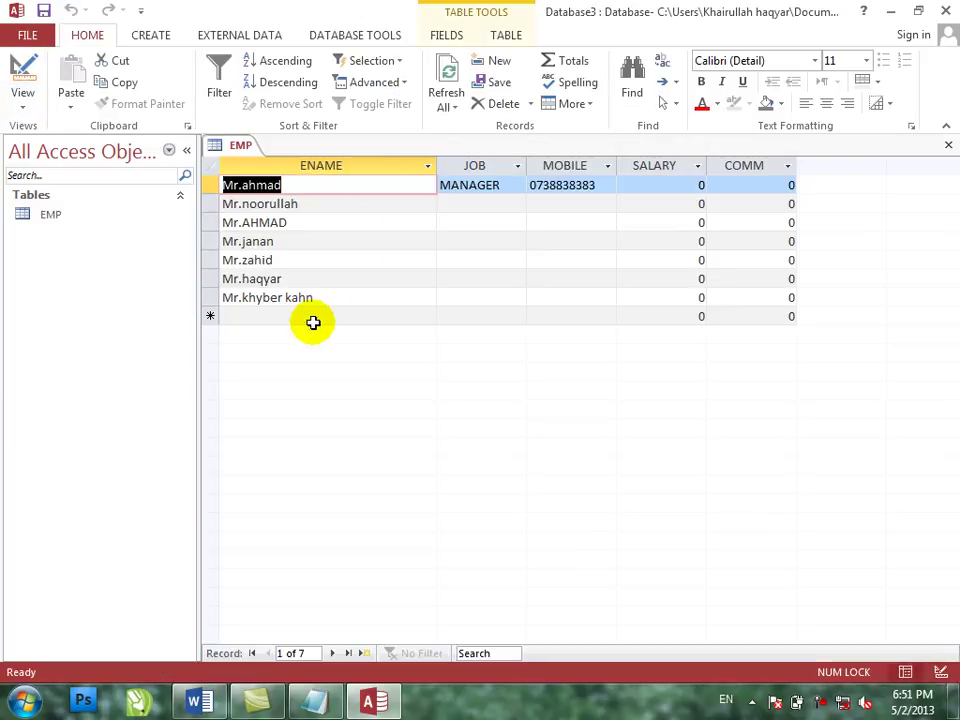
left_click(328, 317)
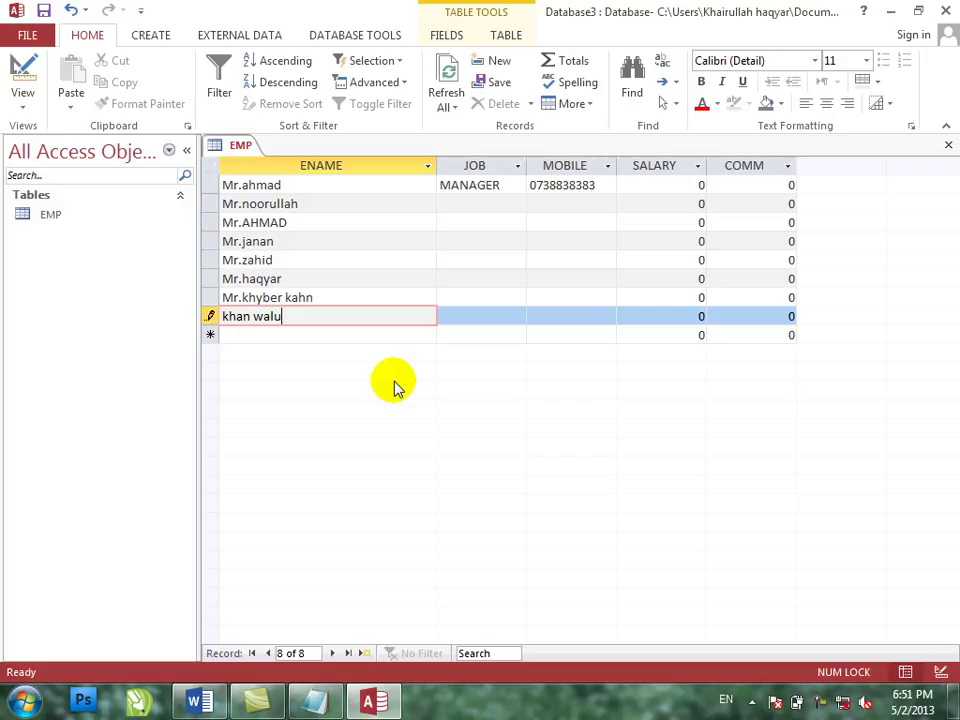
key("Tab")
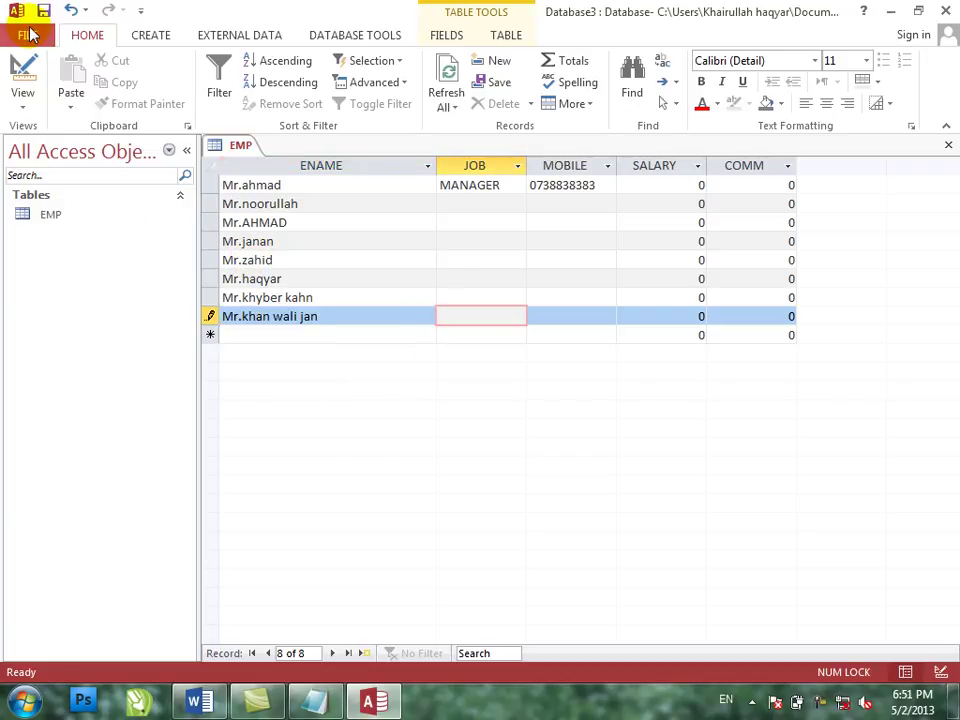
left_click(22, 74)
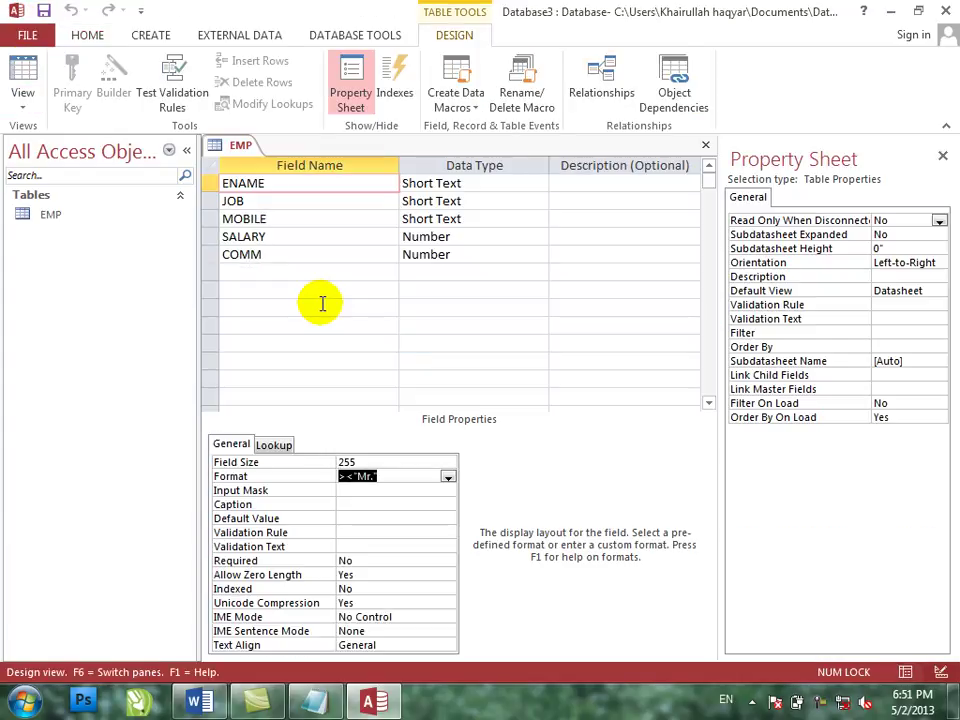
- Delete the ><"Mr." value from the ENAME Format property
left_click(388, 474)
key("Delete")
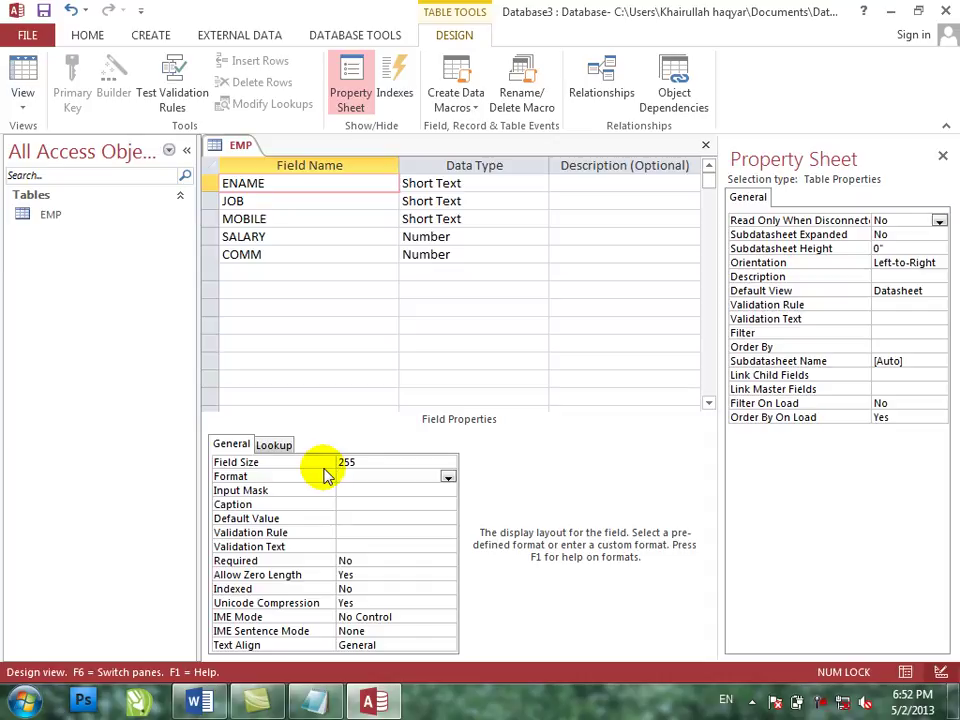
- Save EMP, check that all eight names show without the Mr. prefix, then go back to Design view
left_click(22, 80)
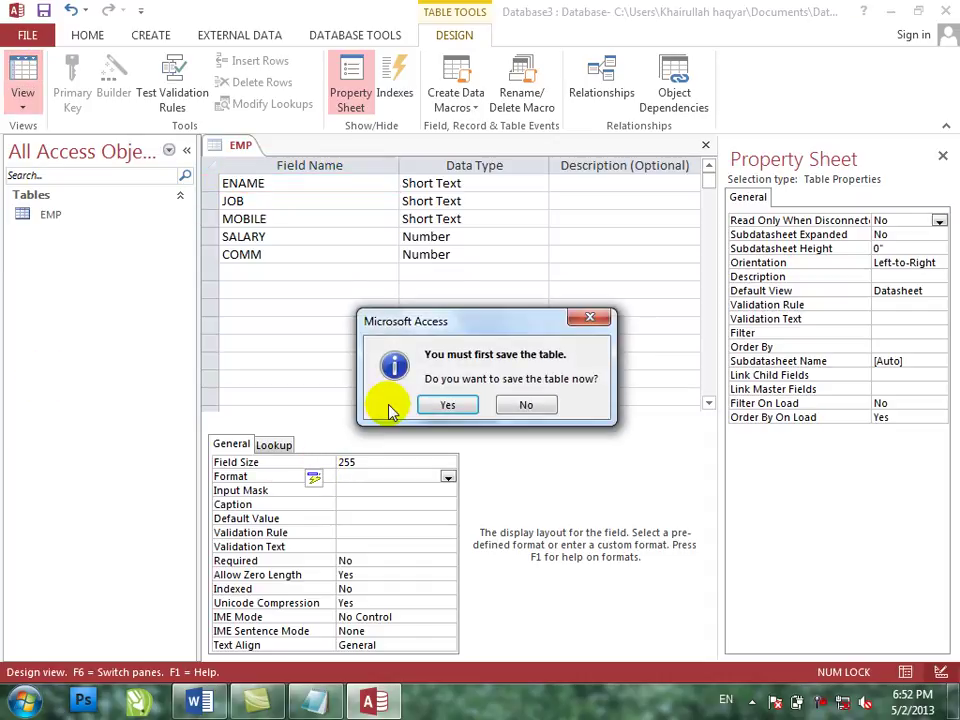
key("Return")
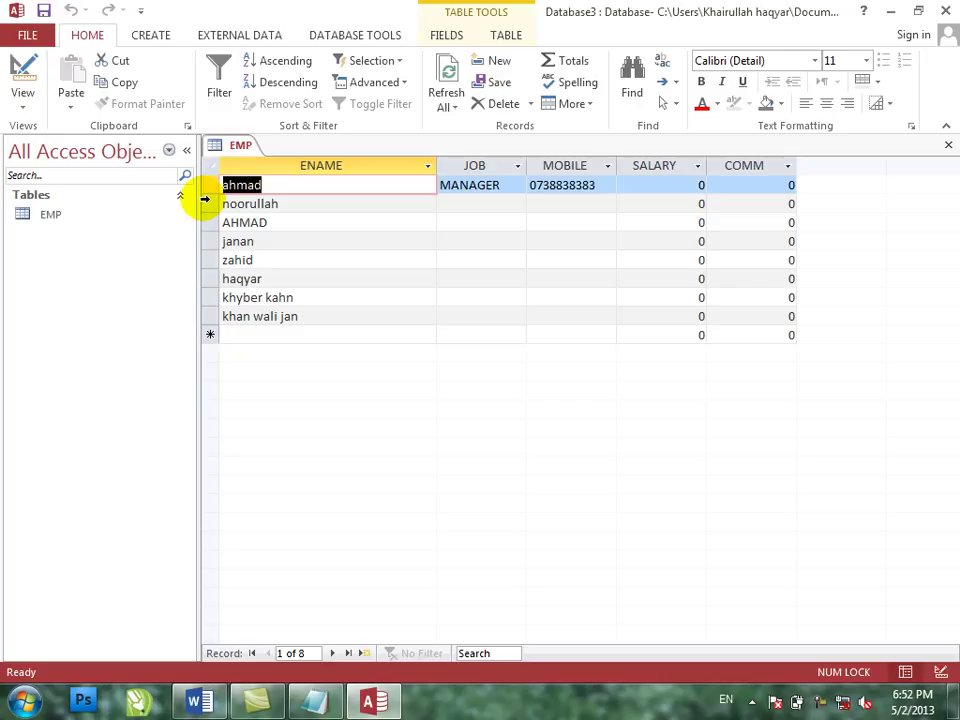
left_click(22, 68)
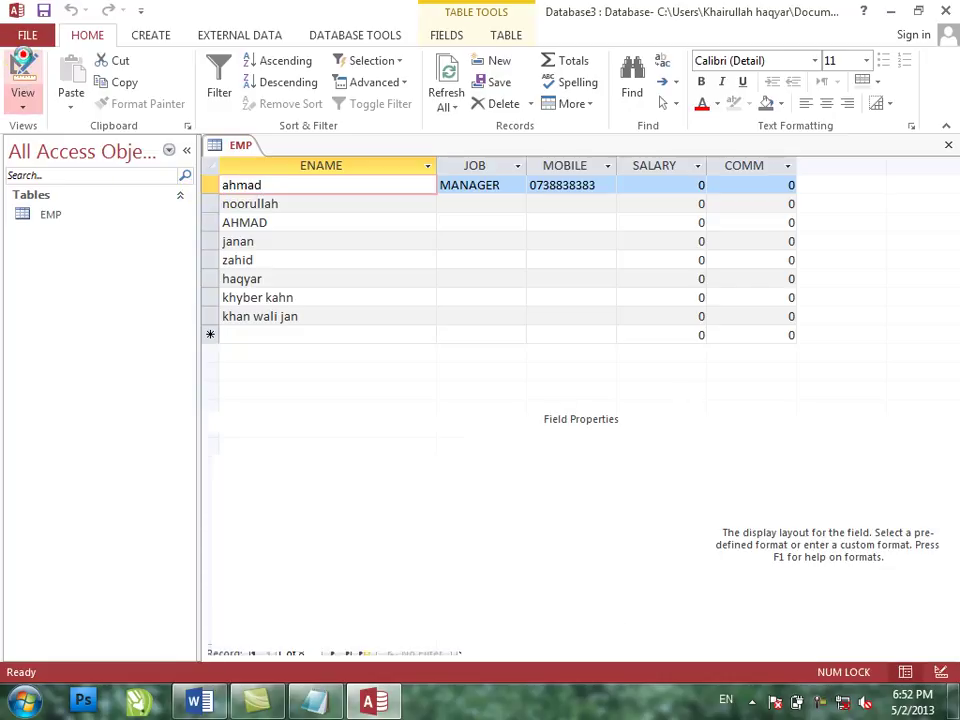
- Select the ENAME Input Mask property box to show its description
left_click(388, 489)
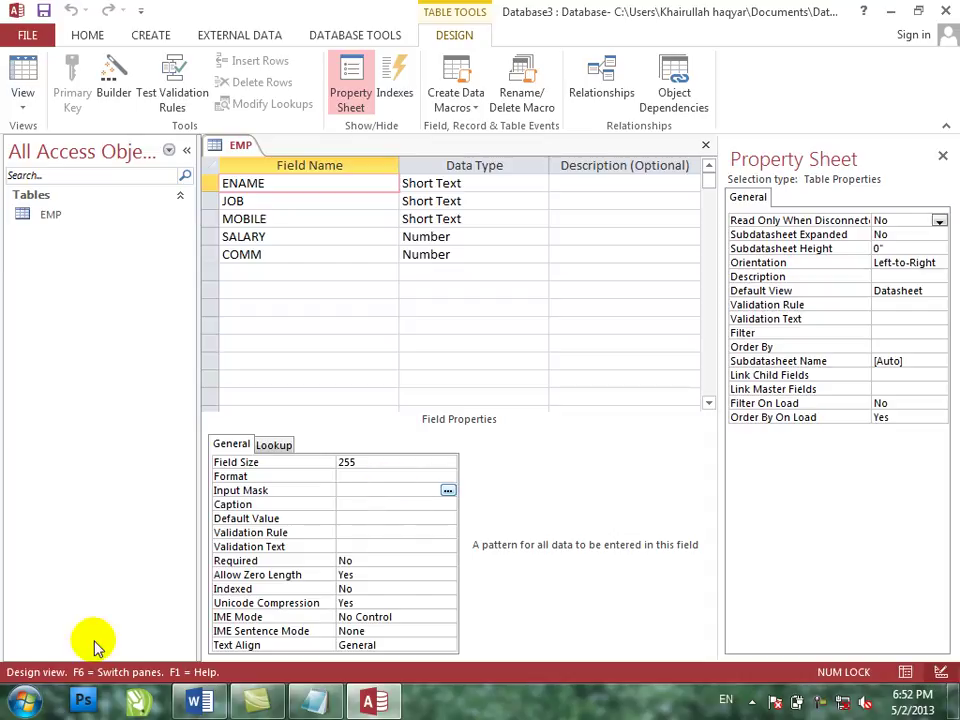
- Launch Notepad from the Run box and maximize its window
key("super+r")
type("notepad")
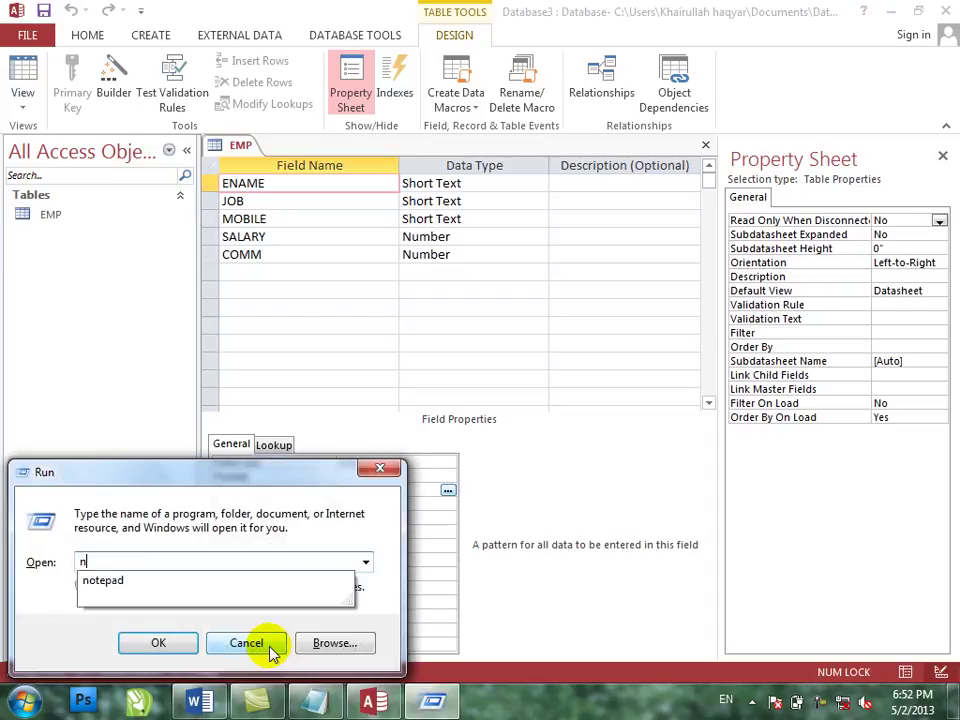
key("Return")
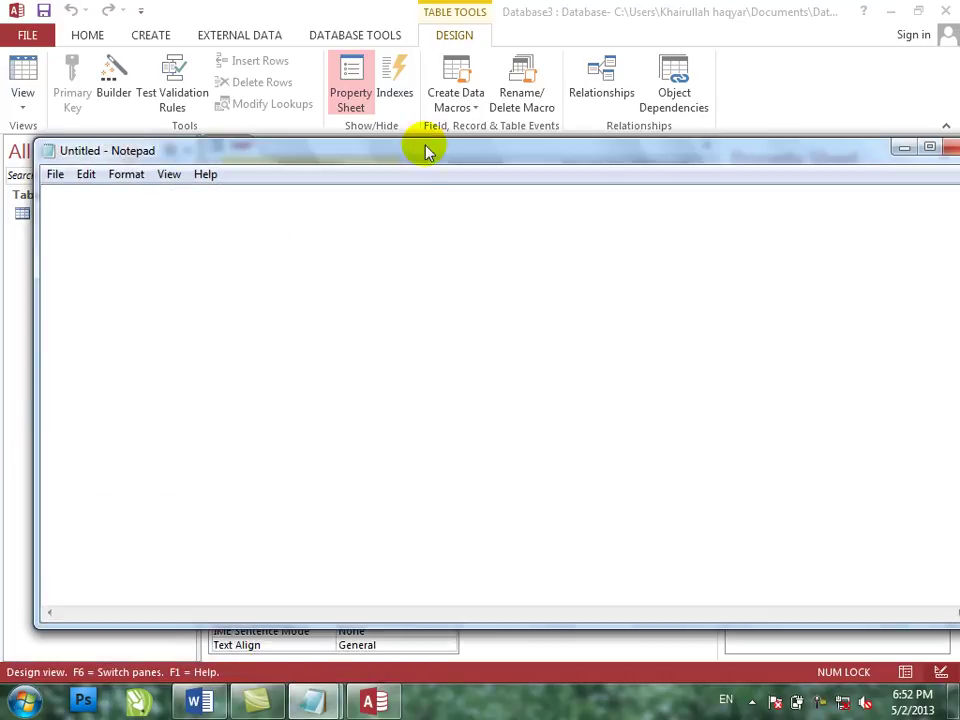
double_click(424, 152)
- Type a heading and the line 'input mask is divided into two parts'
type("inpu")
type("t mask")
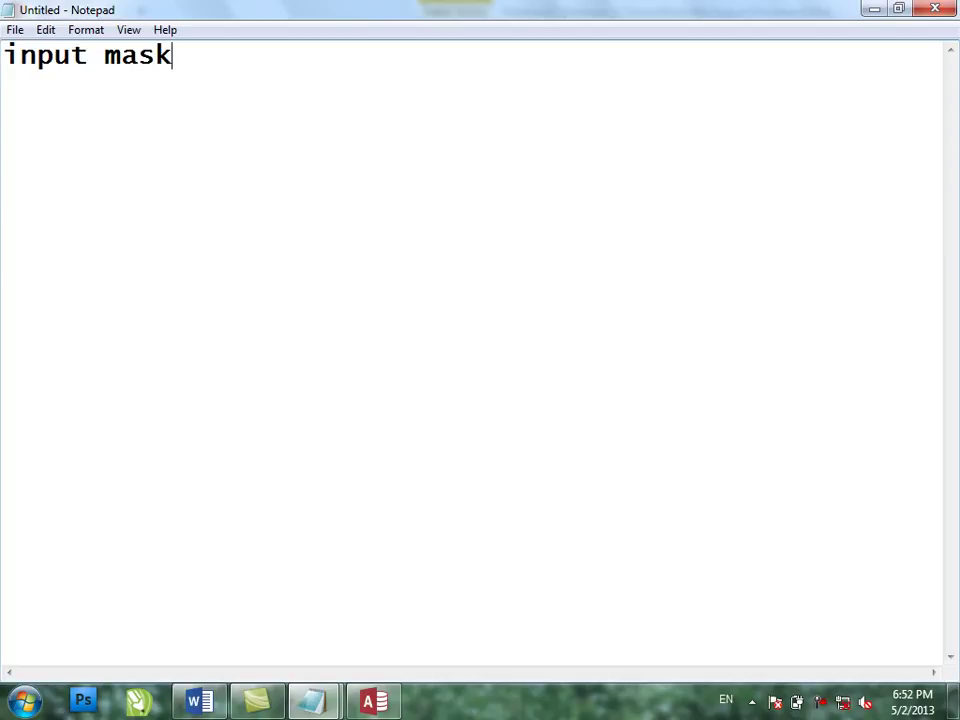
key("Return")
left_click(104, 58)
type("inp")
key("BackSpace")
key("BackSpace")
key("BackSpace")
type("inp")
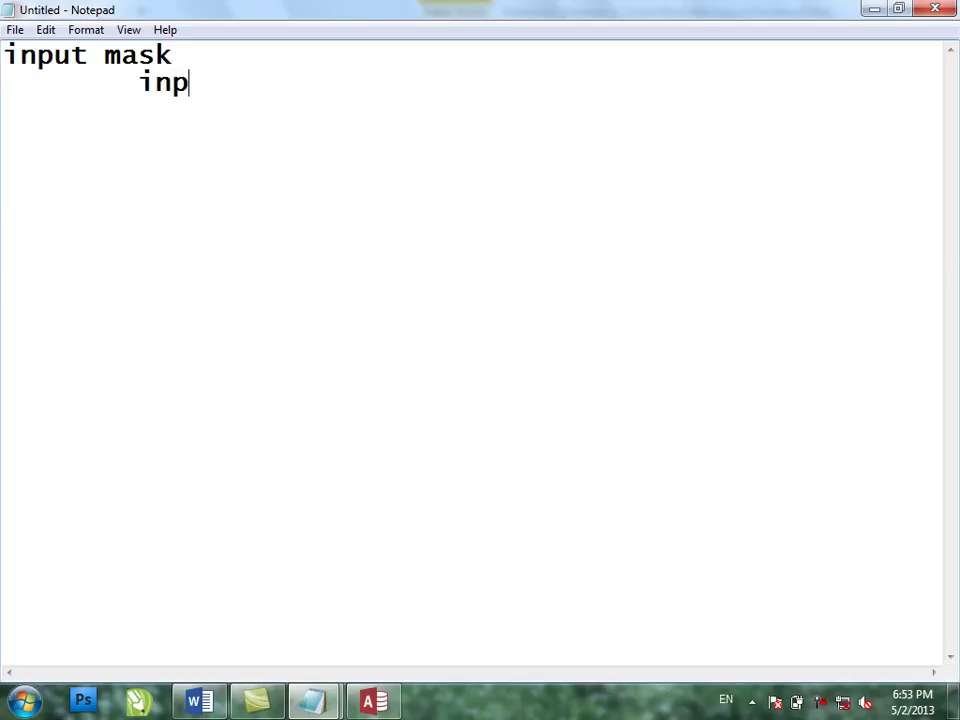
type("ut mask")
key("BackSpace")
type("sk")
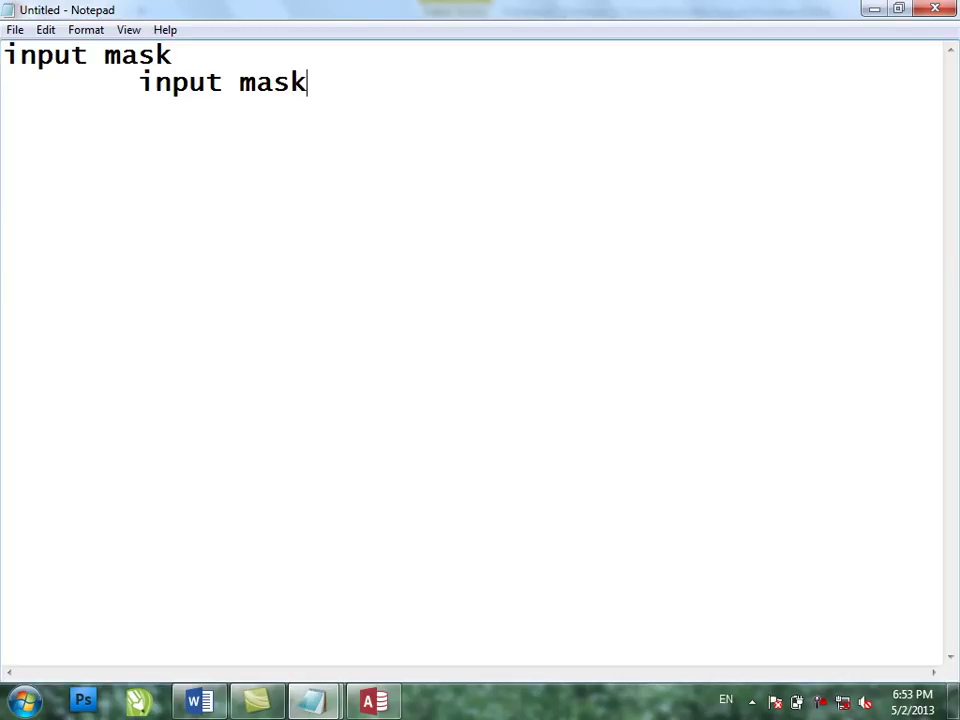
type(" is divid")
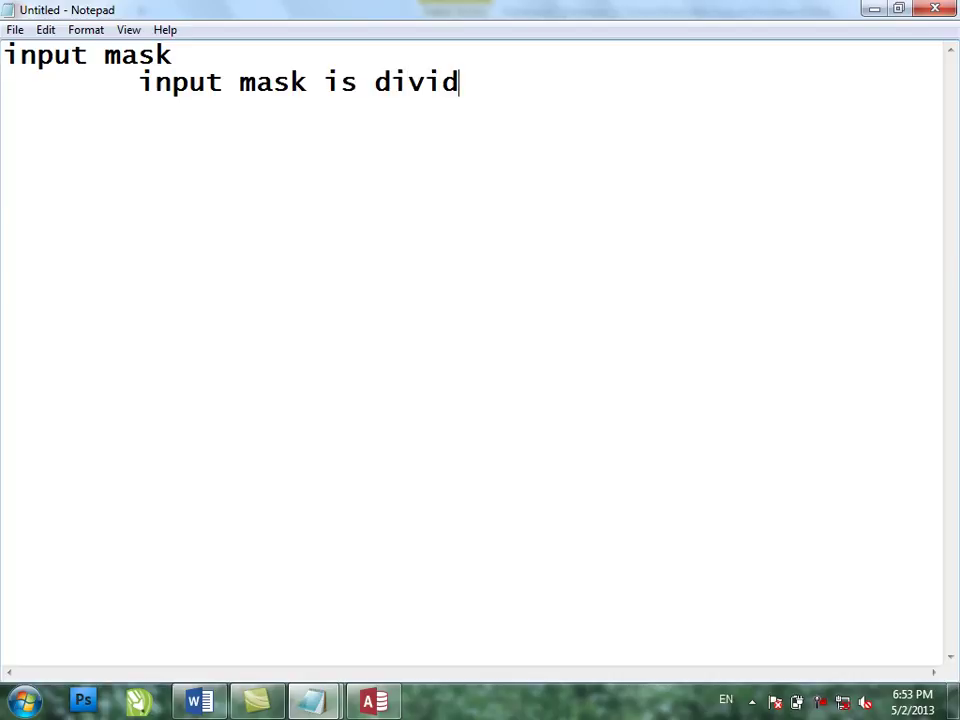
type("ed into")
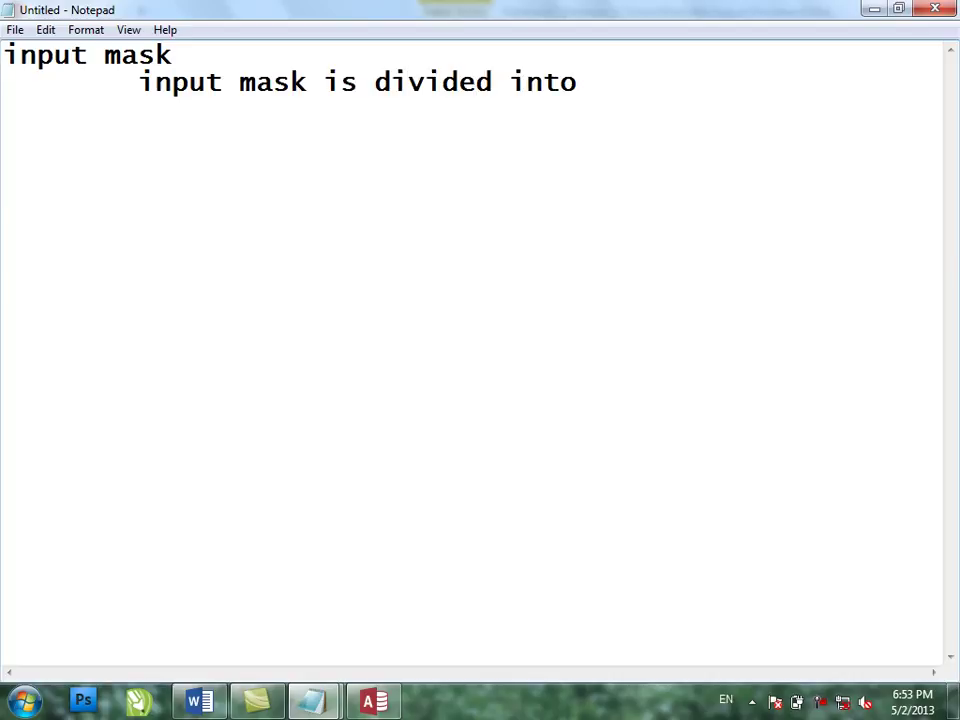
type(" two pa")
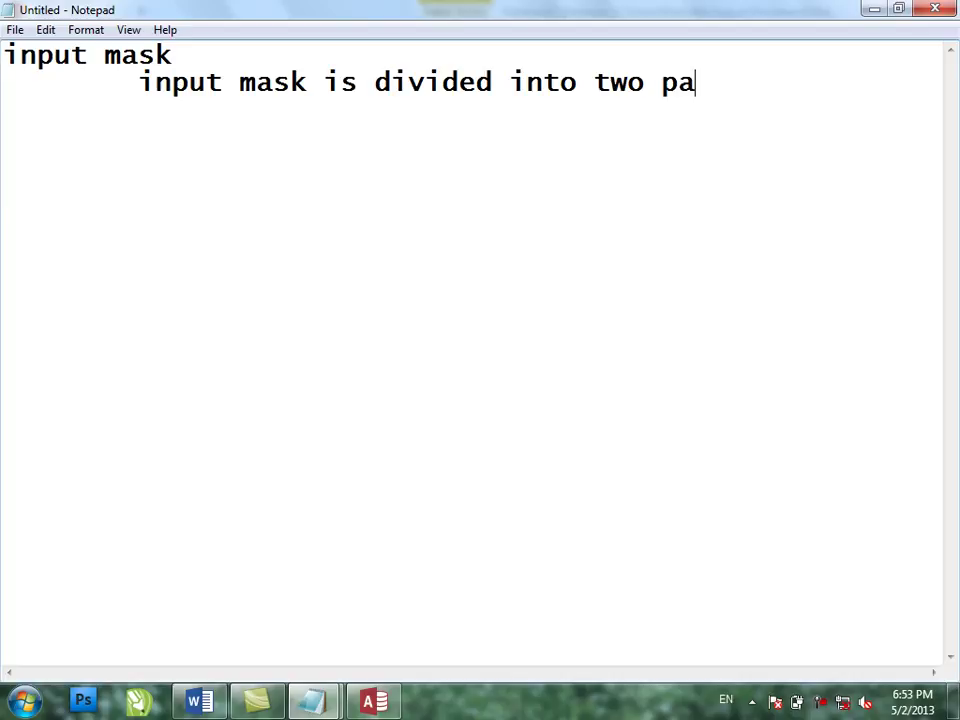
type("rts")
- Add an indented list: '1. optional' and '2. mandaitory'
key("Return")
key("Tab")
type("1;")
key("BackSpace")
key("BackSpace")
type(". p")
key("BackSpace")
type("aop")
key("BackSpace")
key("BackSpace")
type("p")
key("BackSpace")
key("BackSpace")
type("op")
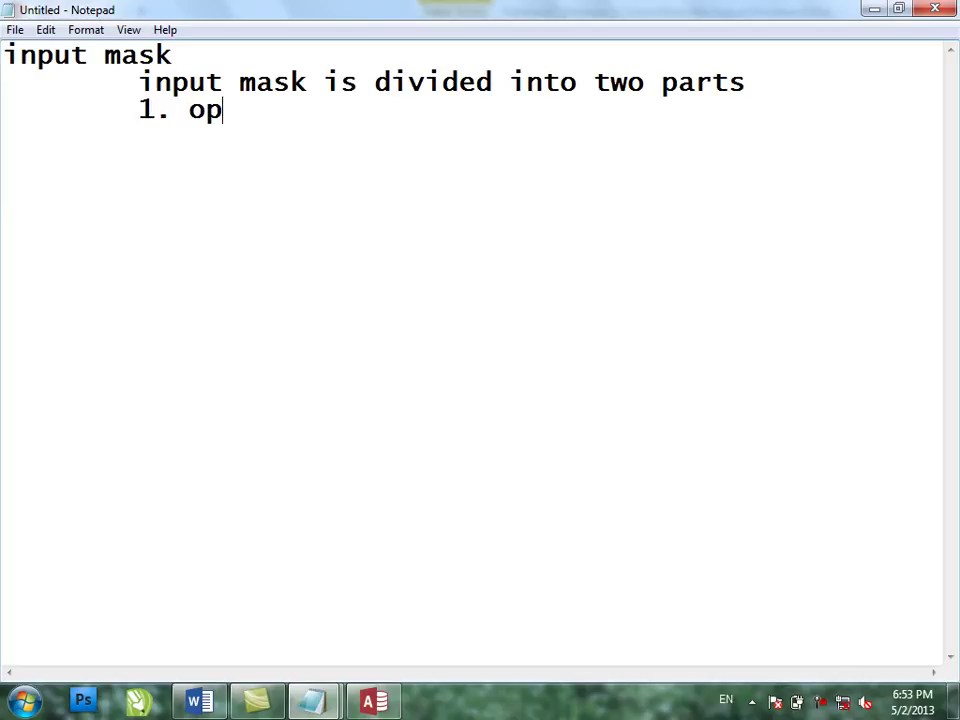
type("tional")
key("Return")
key("Tab")
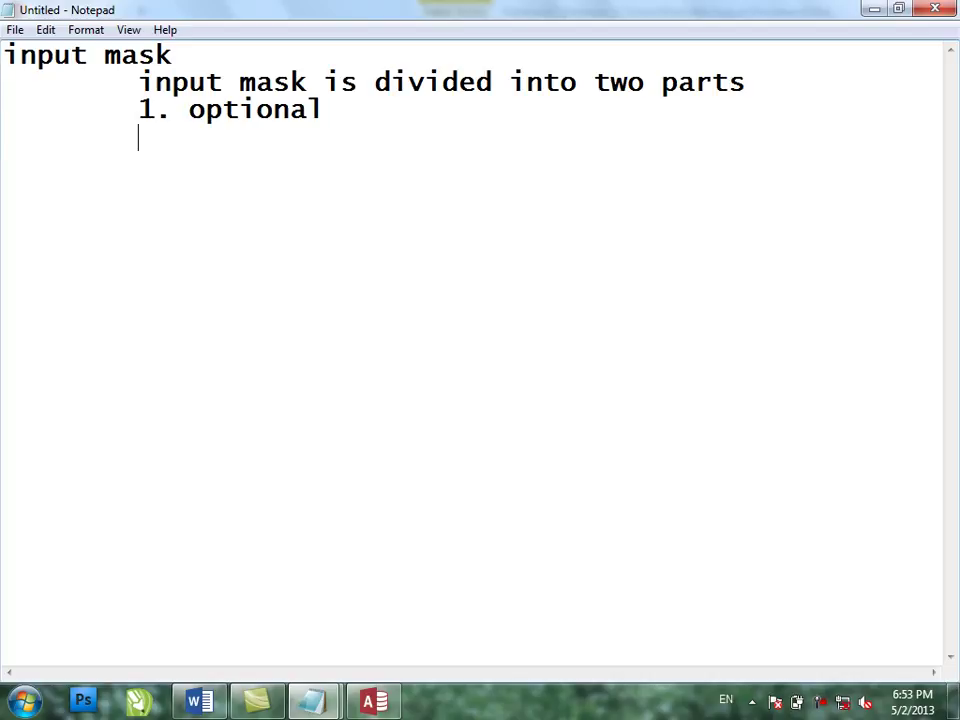
type("2. man")
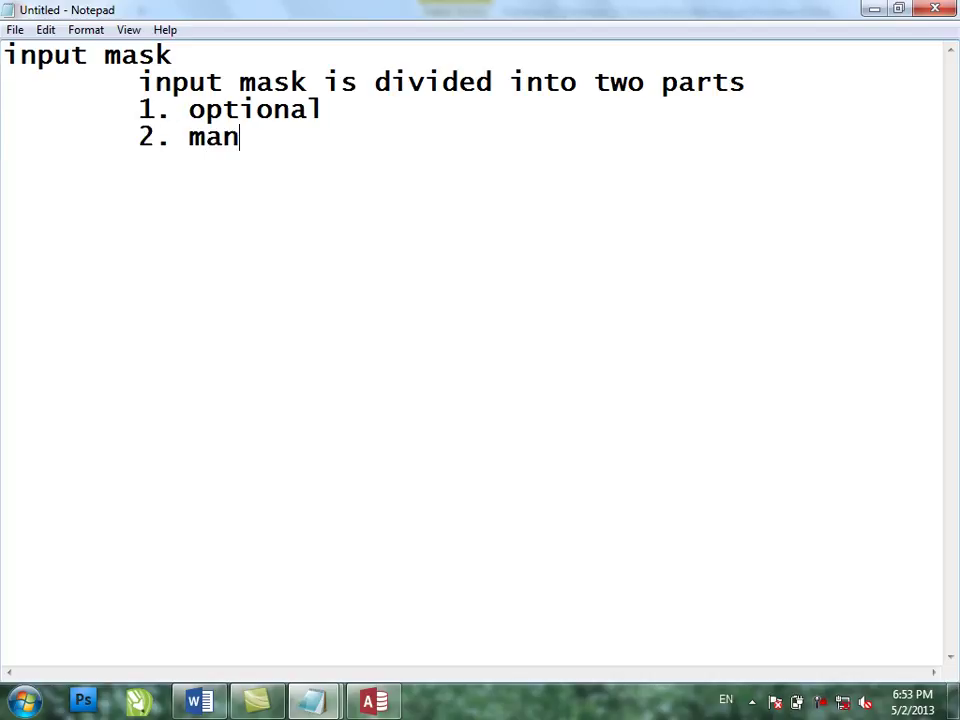
type("daitory")
key("Return")
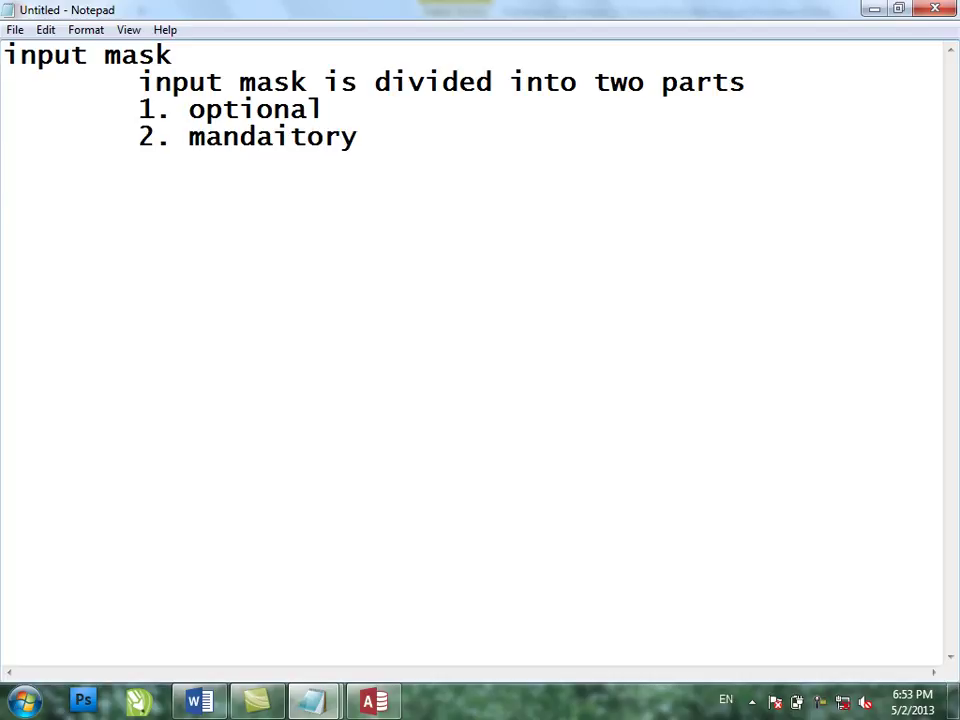